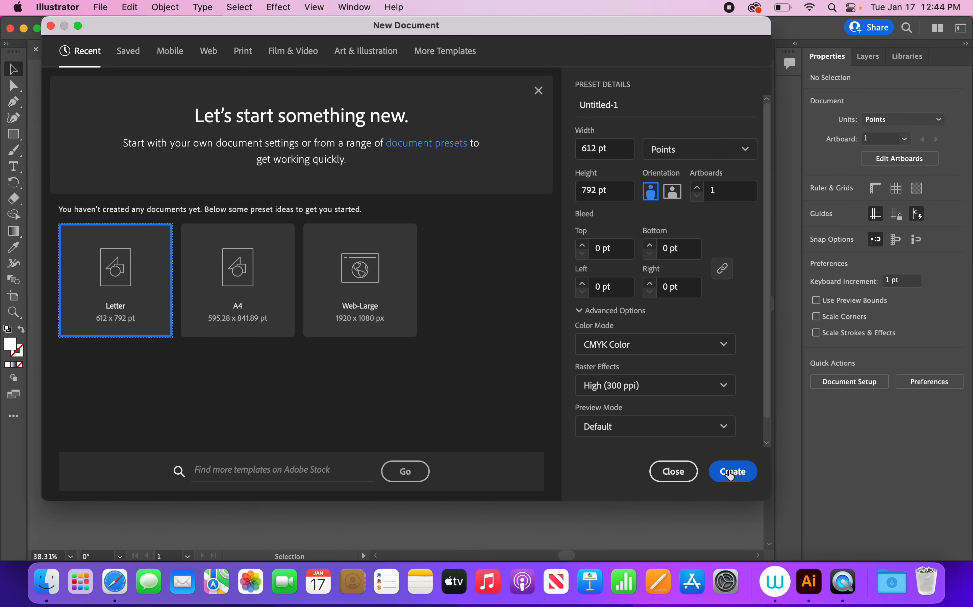
Create a new blank document from the Letter preset, 612 x 792 pt
click(731, 474)
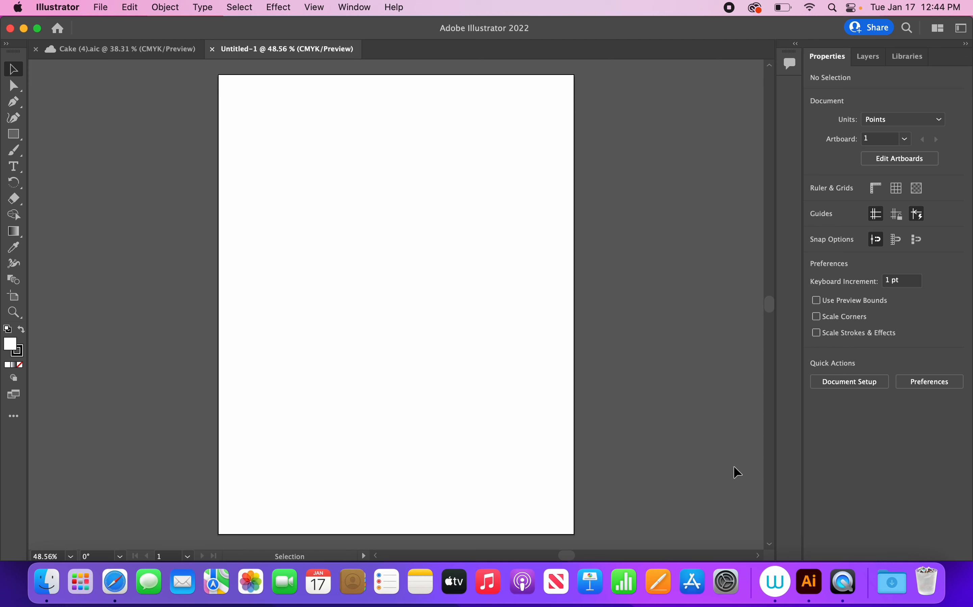
Draw a horizontal ellipse about 474 by 281 pt for the fish body, centre it on the artboard and set its fill to none
click(20, 140)
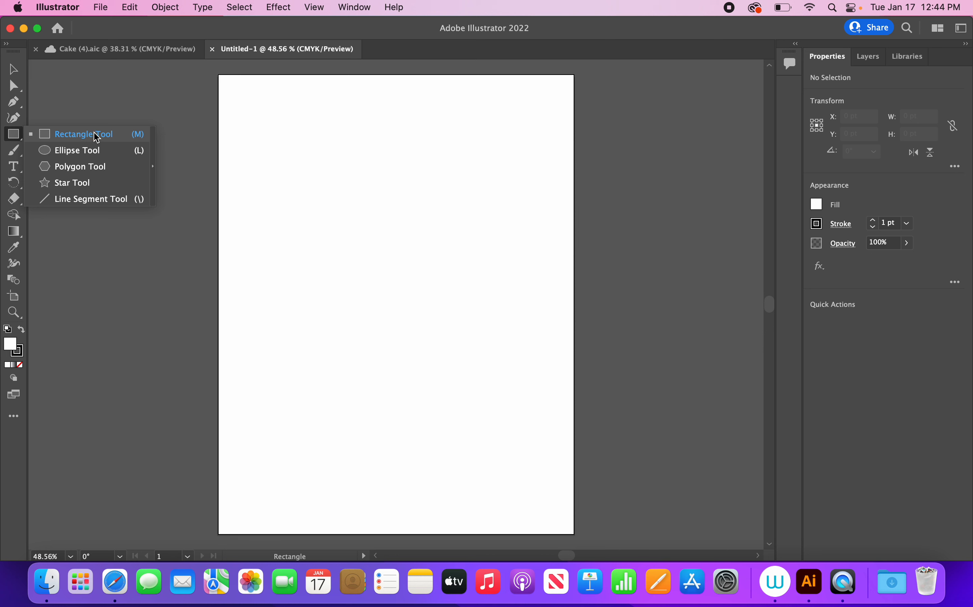
click(93, 151)
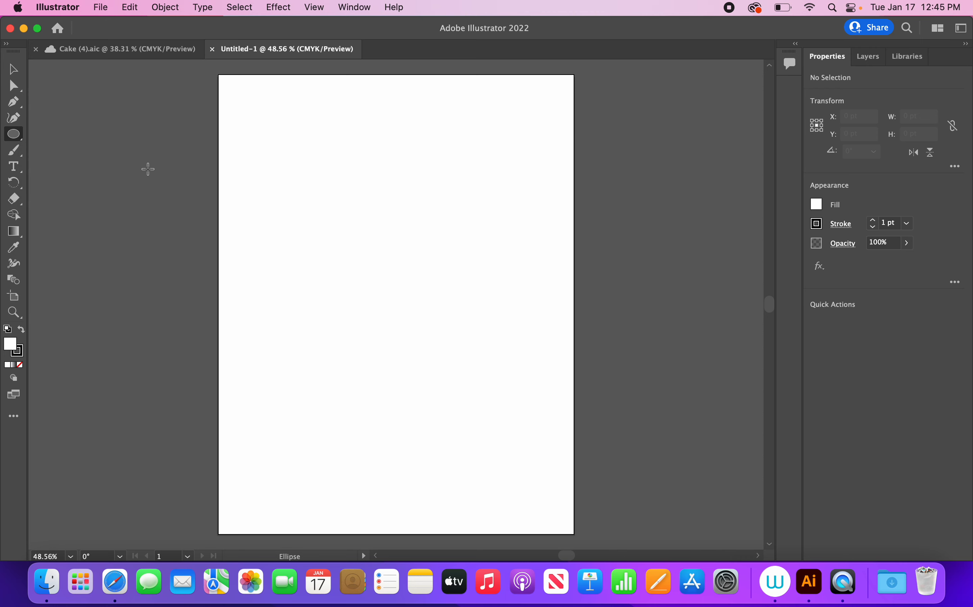
drag(283, 241, 559, 405)
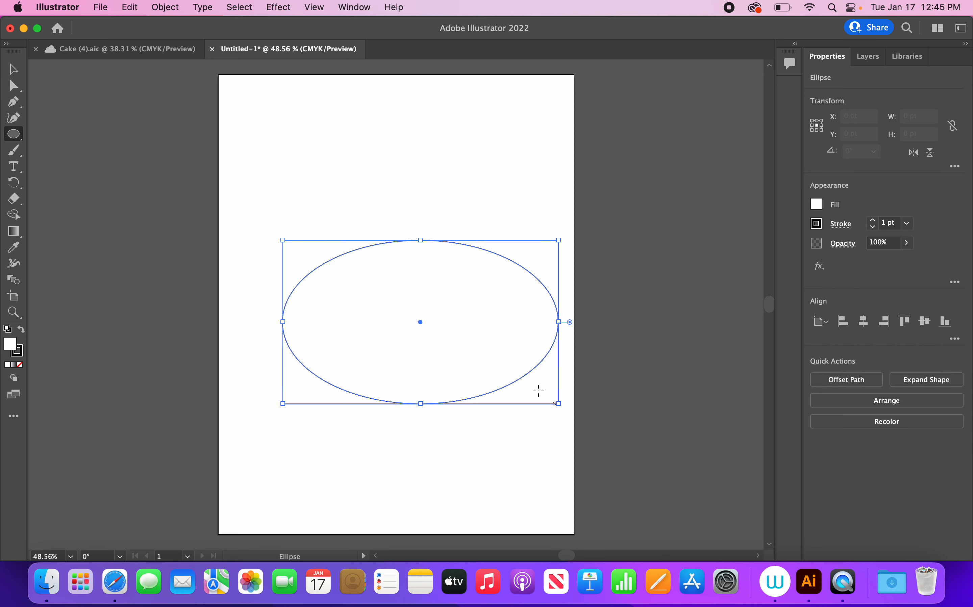
drag(420, 323, 397, 310)
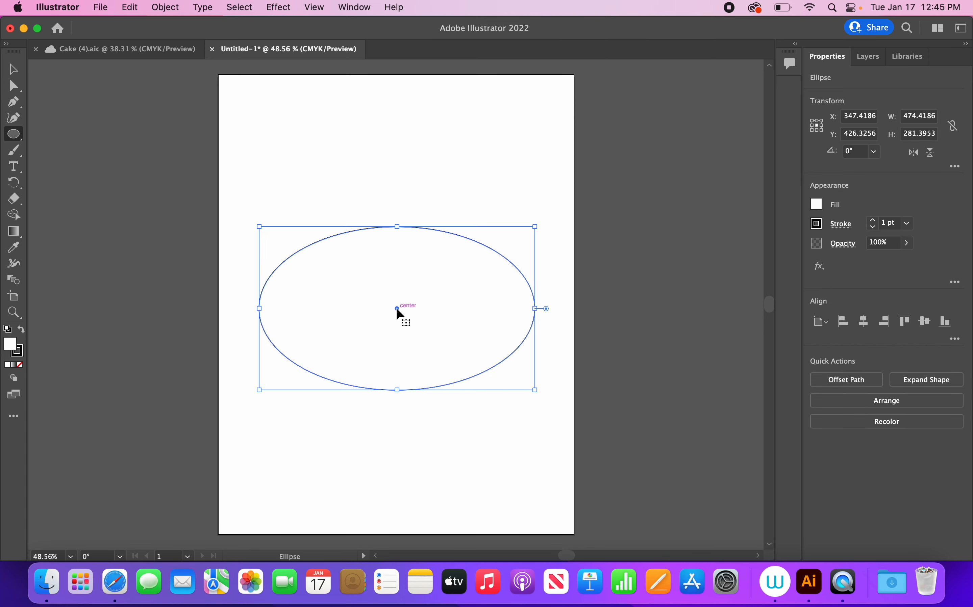
click(818, 205)
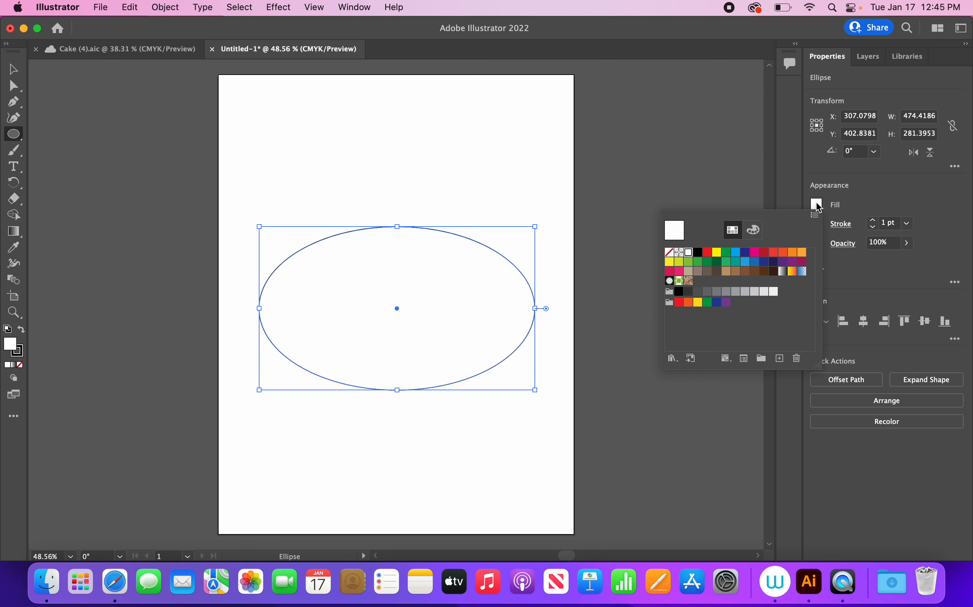
click(669, 253)
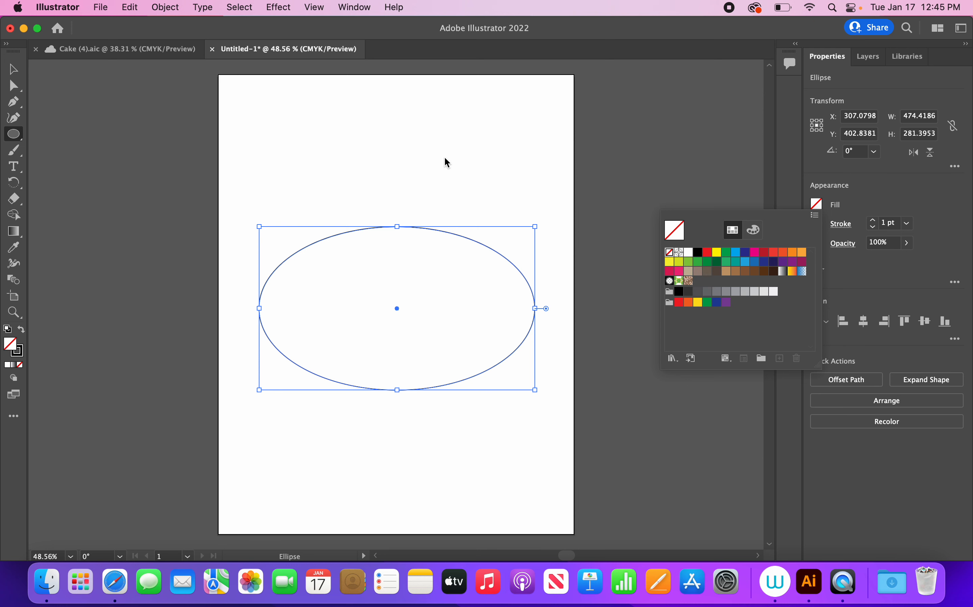
Draw the eye near the body's left end: a circle about 98 pt wide containing a 46 by 60 pt oval with an 11 pt highlight circle
click(14, 135)
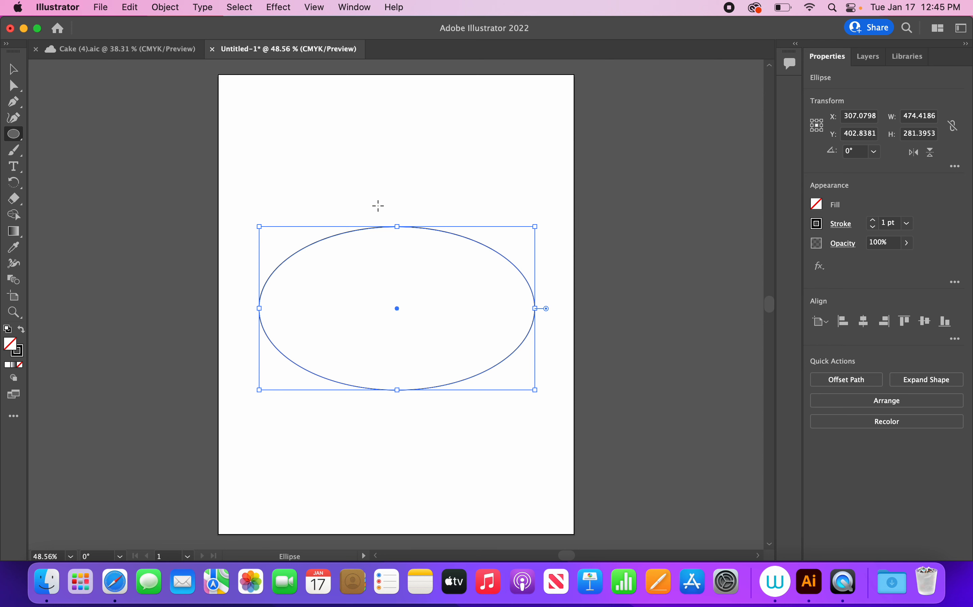
drag(286, 277, 342, 335)
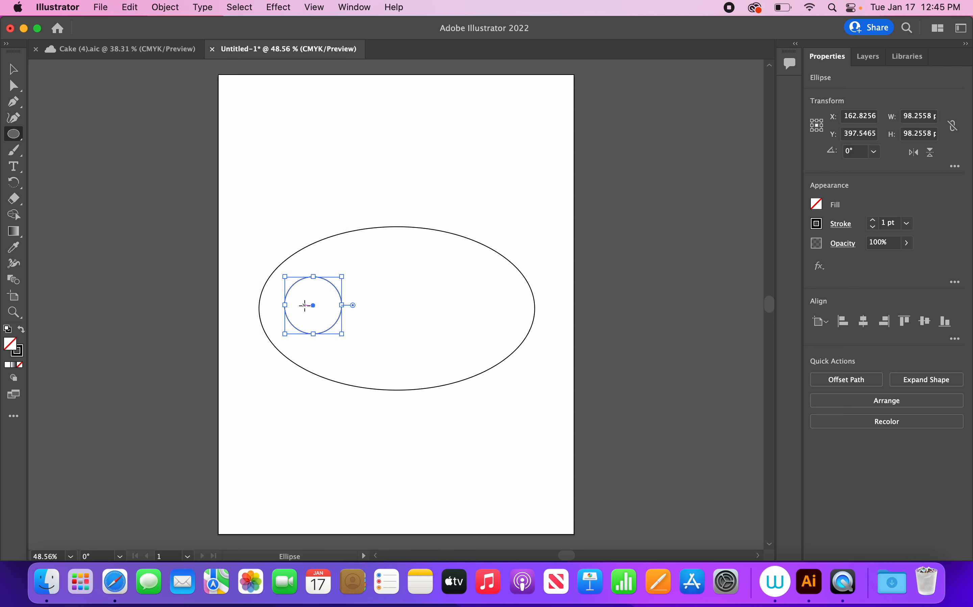
scroll(306, 304, up, 3)
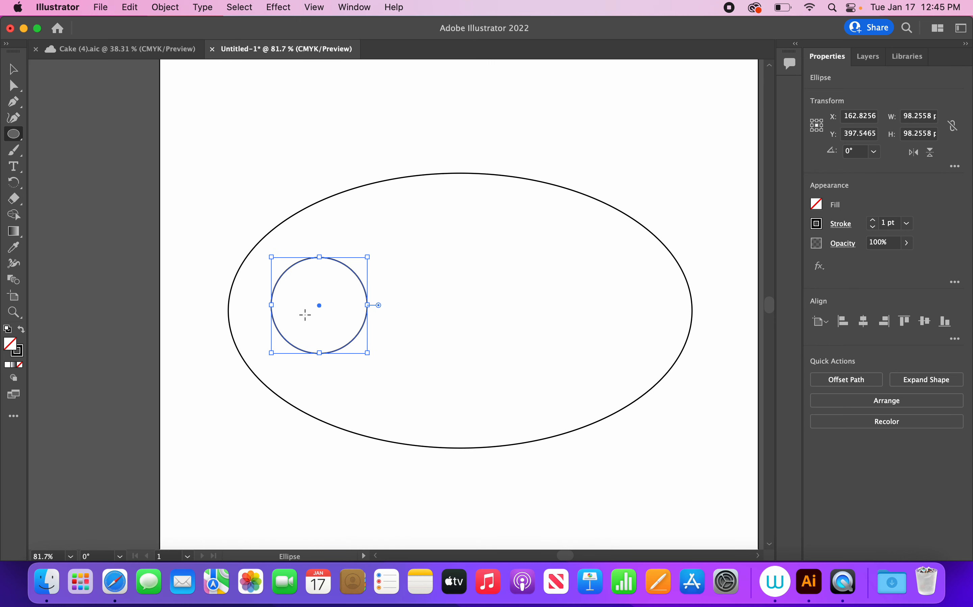
mouse_move(281, 282)
mouse_down()
mouse_move(326, 323)
mouse_move(327, 340)
mouse_move(298, 305)
mouse_up()
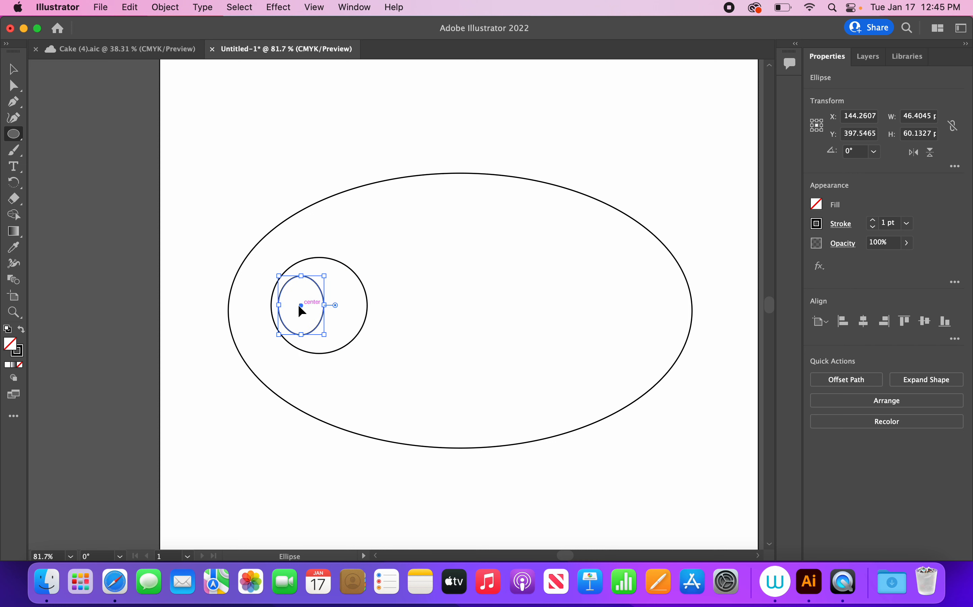
scroll(298, 305, up, 3)
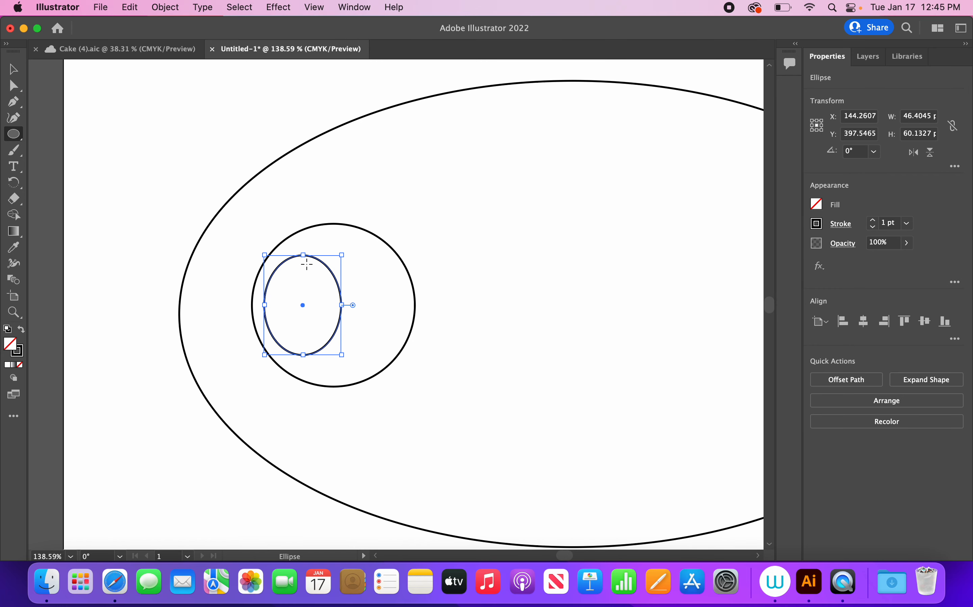
drag(302, 263, 322, 283)
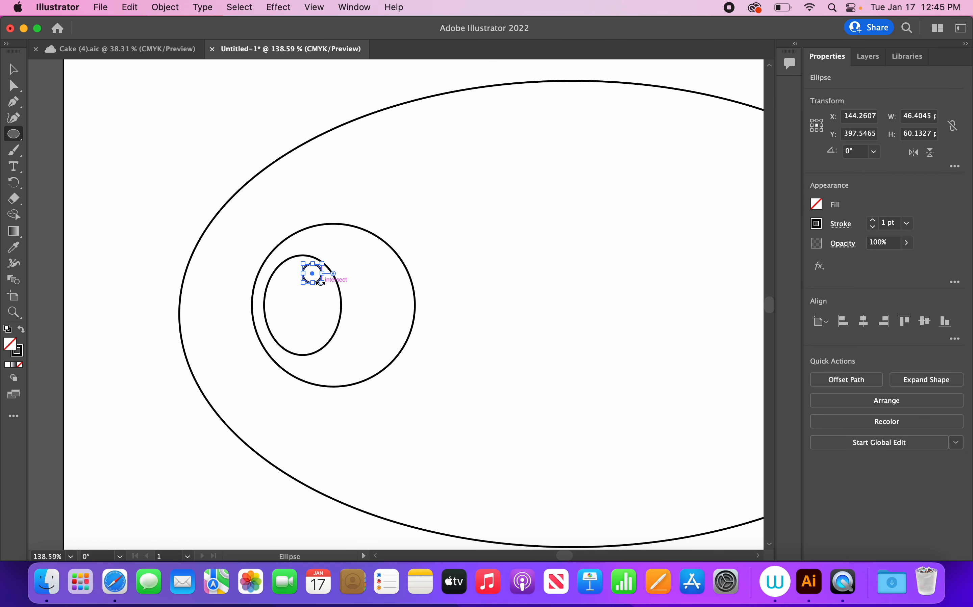
Add an upper tail ellipse about 92 by 36 pt at the body's right end, rotated about 27° and shifted up and outward
scroll(303, 317, down, 3)
scroll(303, 316, down, 1)
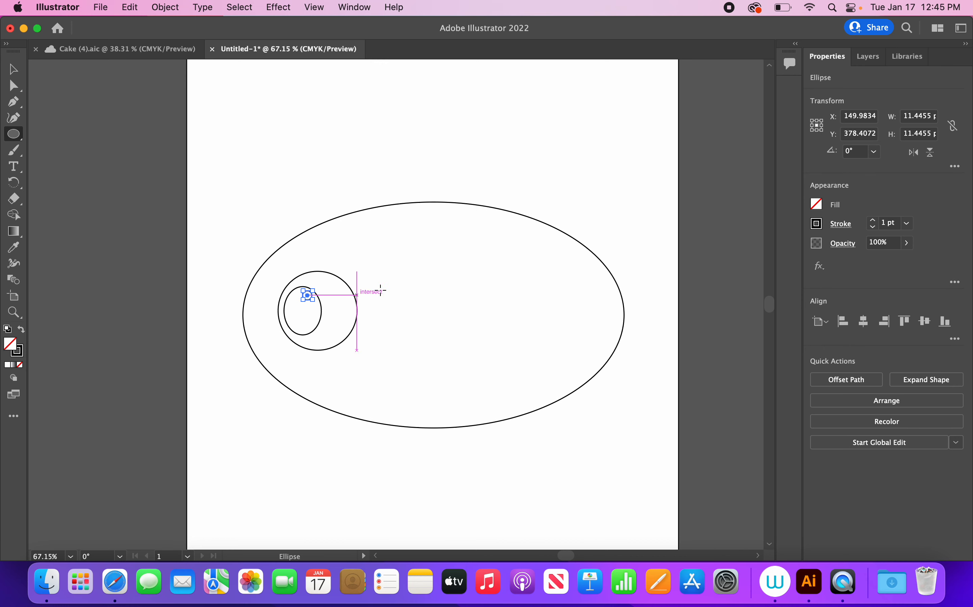
scroll(476, 265, down, 3)
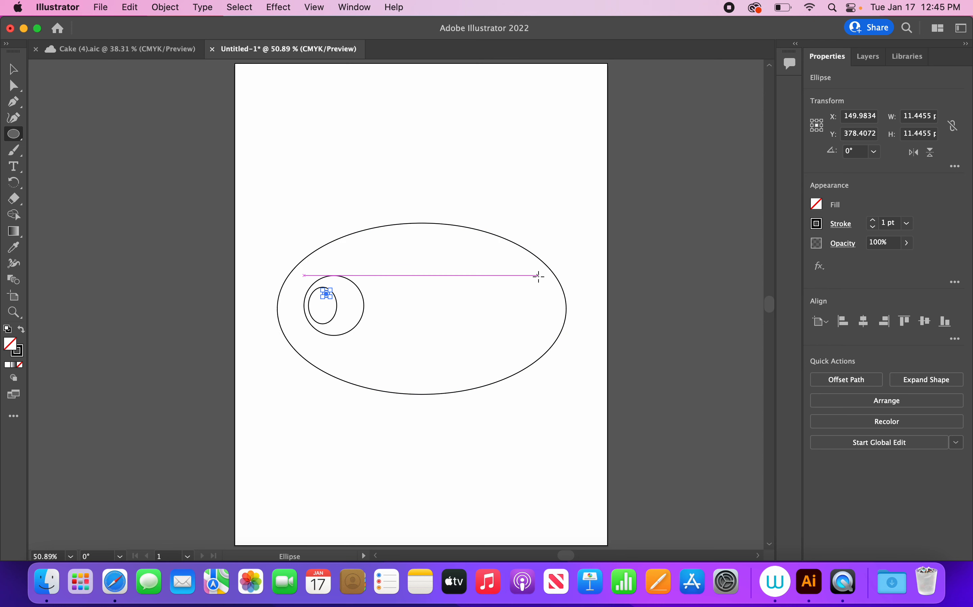
drag(539, 277, 595, 300)
scroll(594, 300, up, 5)
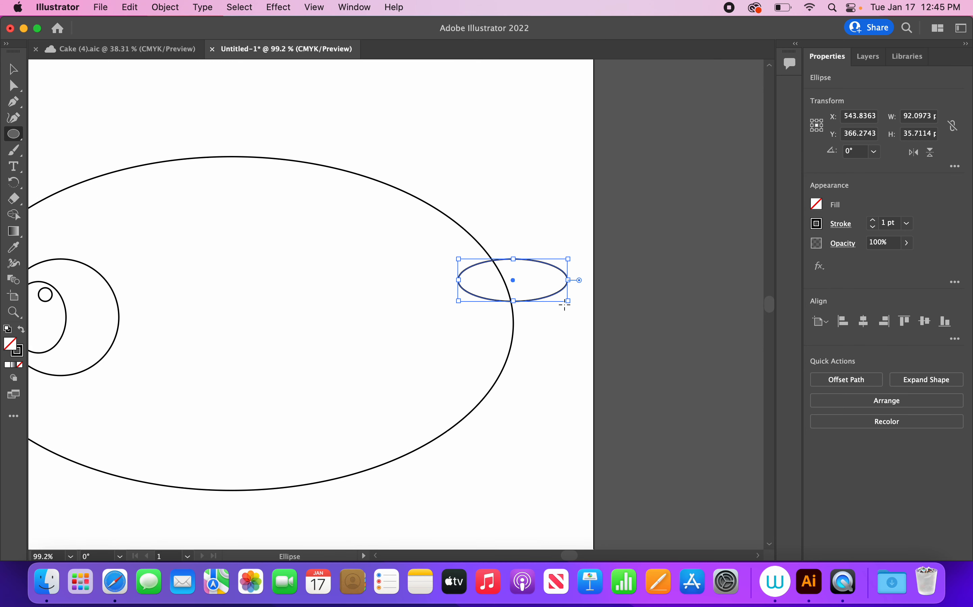
scroll(564, 307, right, 2)
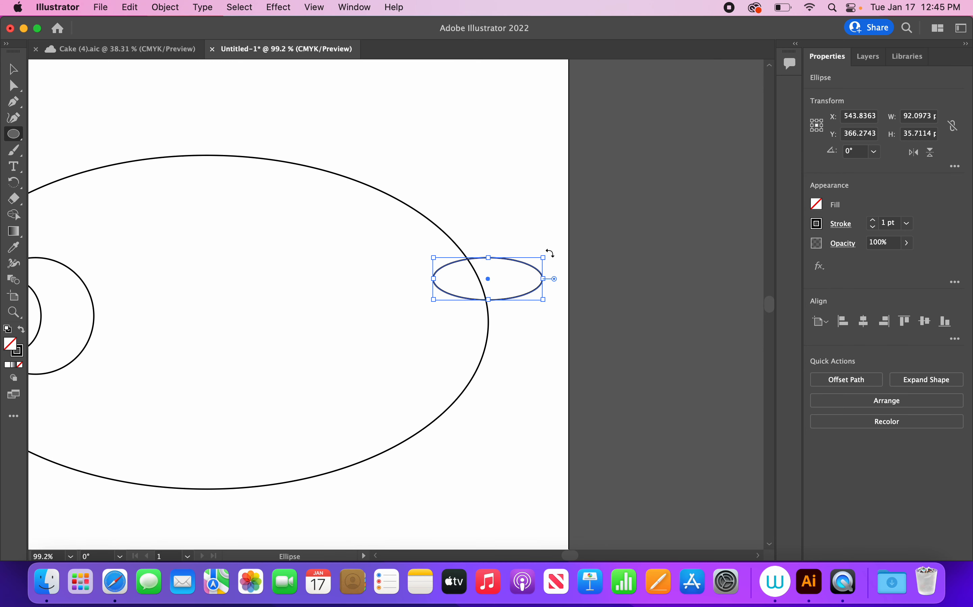
scroll(536, 262, up, 3)
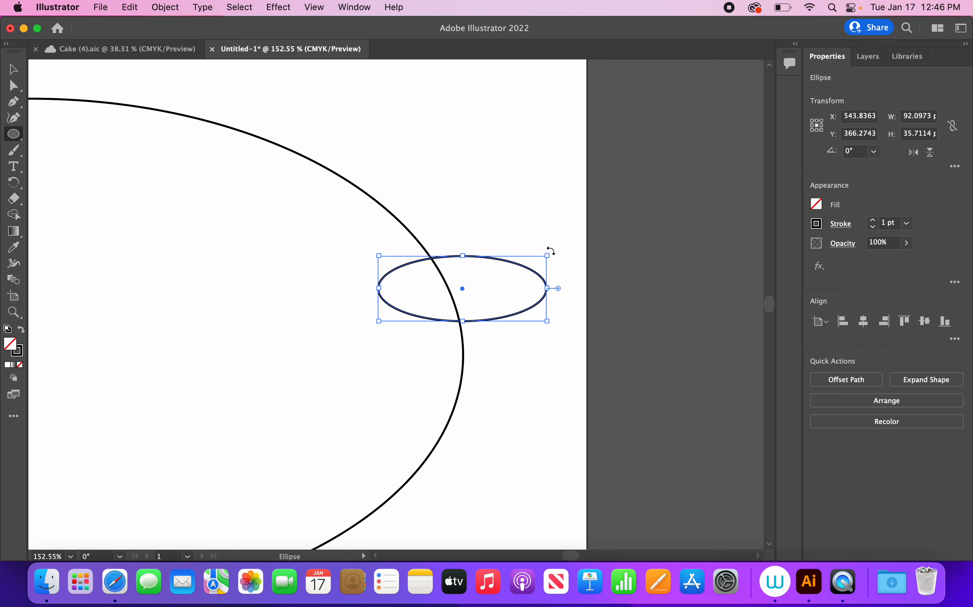
drag(551, 252, 532, 209)
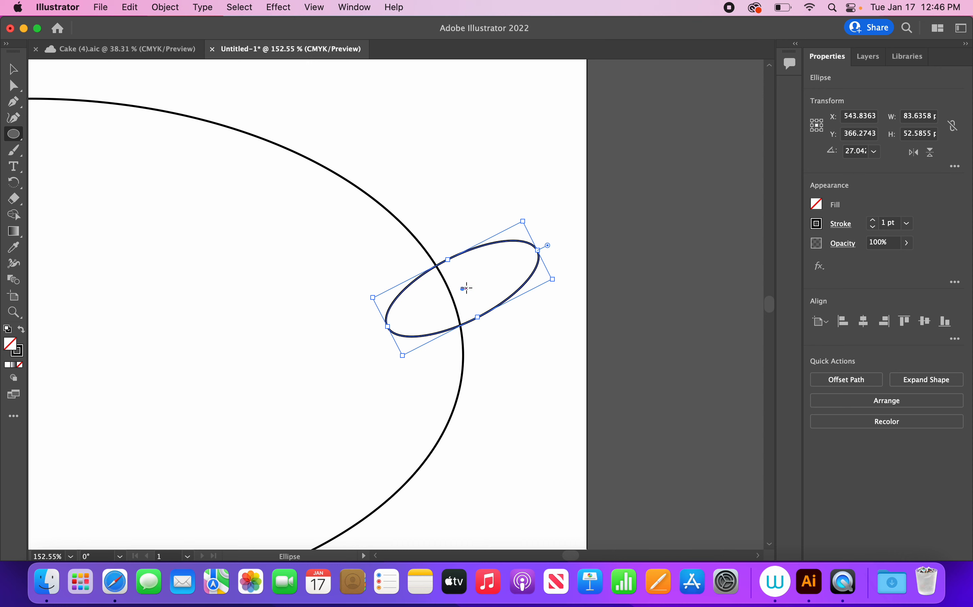
drag(463, 288, 486, 267)
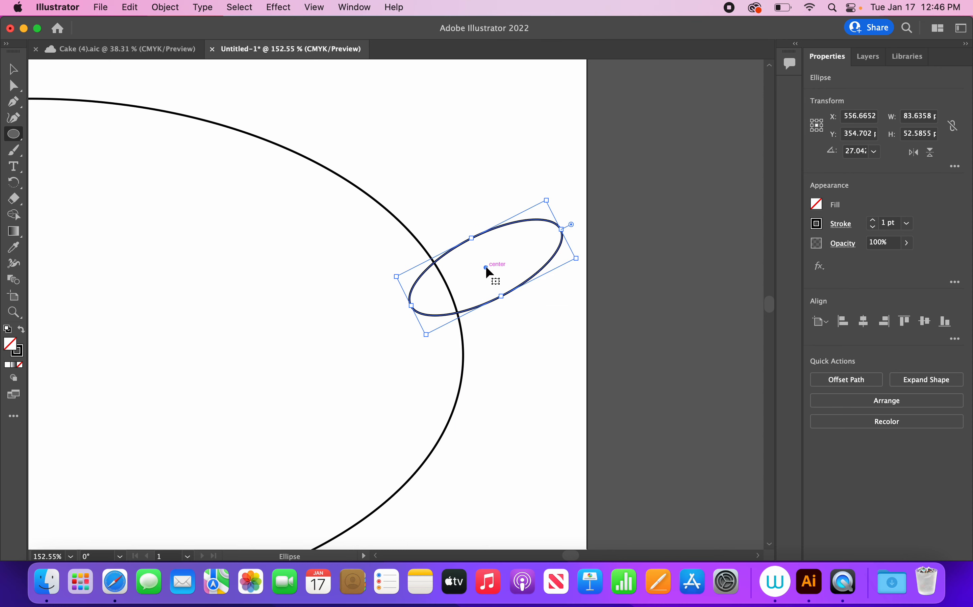
Add a lower tail ellipse about 95 by 32 pt, angled down about 41°, overlapping the upper one at its inner end, and slightly widen it
scroll(487, 271, down, 5)
scroll(487, 272, down, 1)
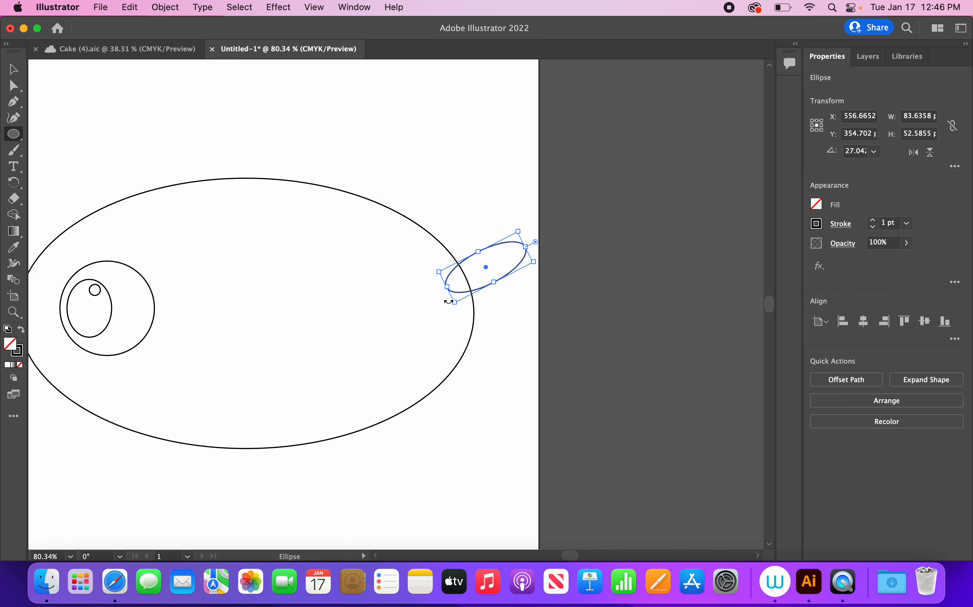
drag(444, 301, 535, 331)
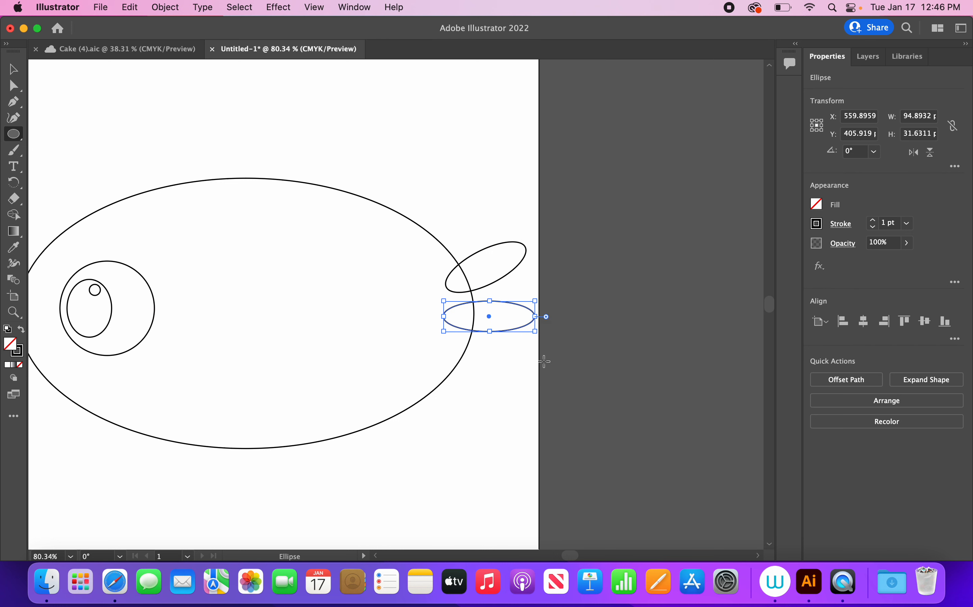
drag(534, 294, 481, 307)
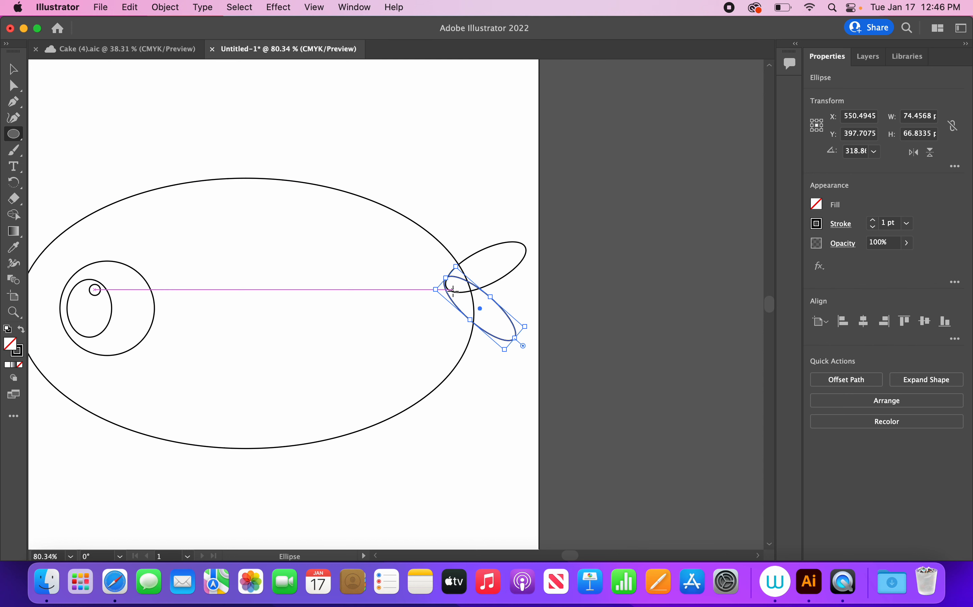
drag(490, 297, 497, 289)
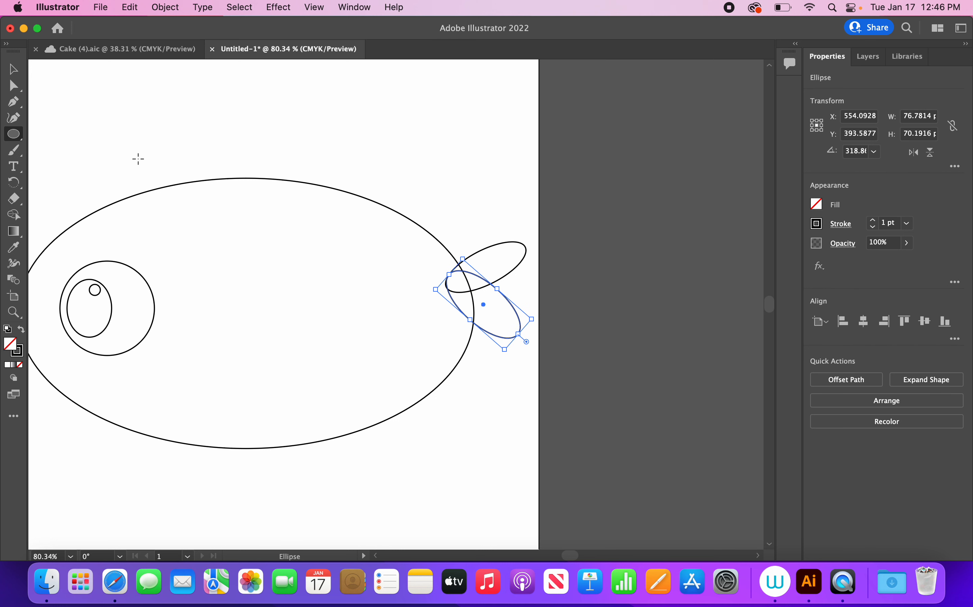
Widen the upper tail ellipse slightly towards the lower one
click(13, 69)
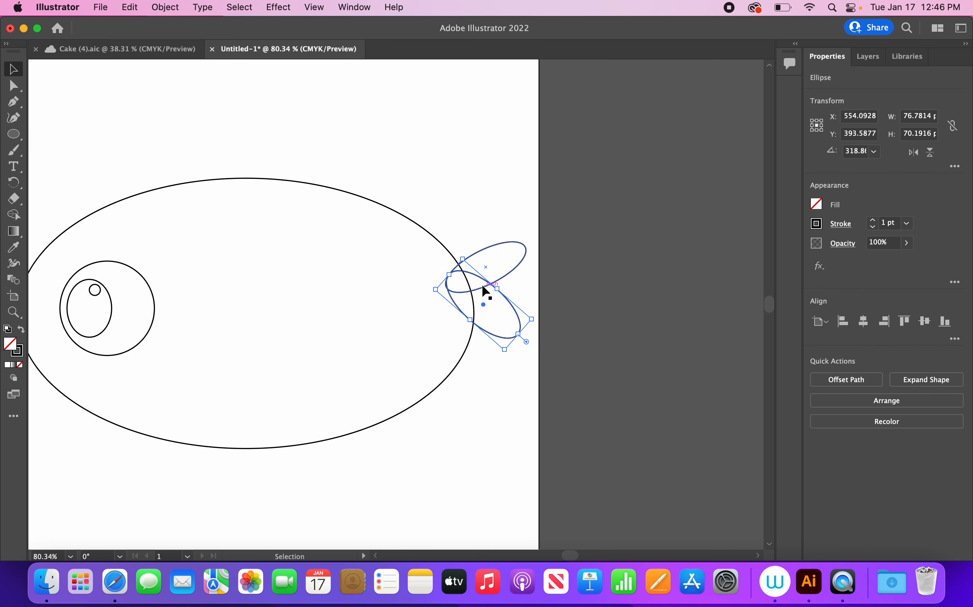
click(505, 279)
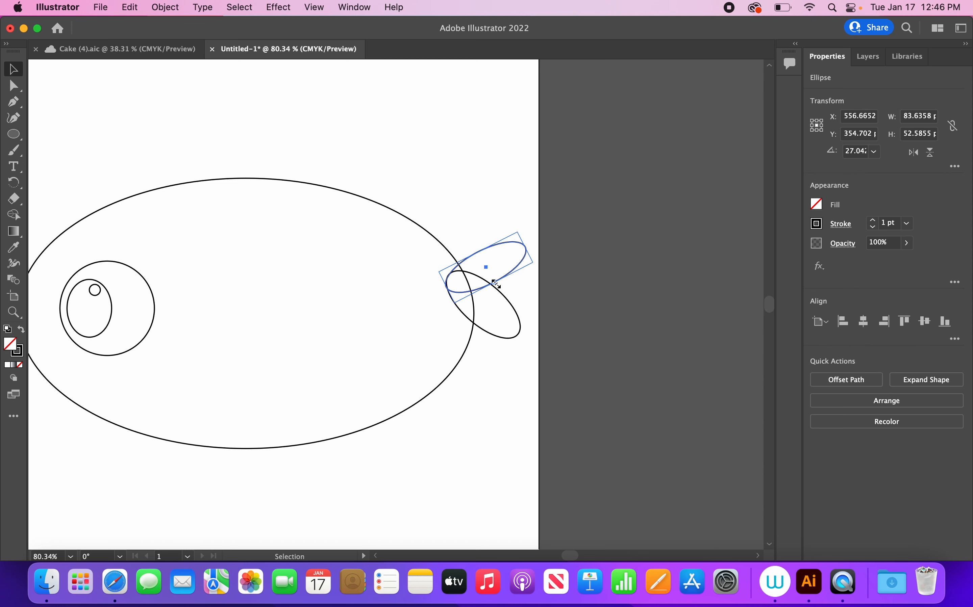
drag(497, 284, 499, 289)
Draw a fully rounded rectangle about 213 by 92 pt across the body's top edge as a fin, tilted about 5° clockwise
scroll(395, 293, down, 2)
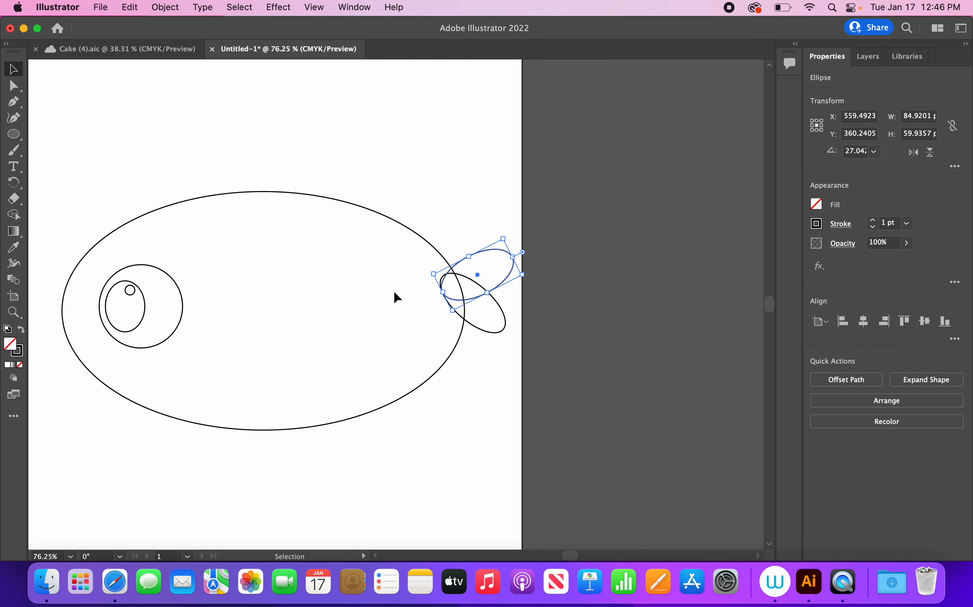
scroll(394, 293, left, 3)
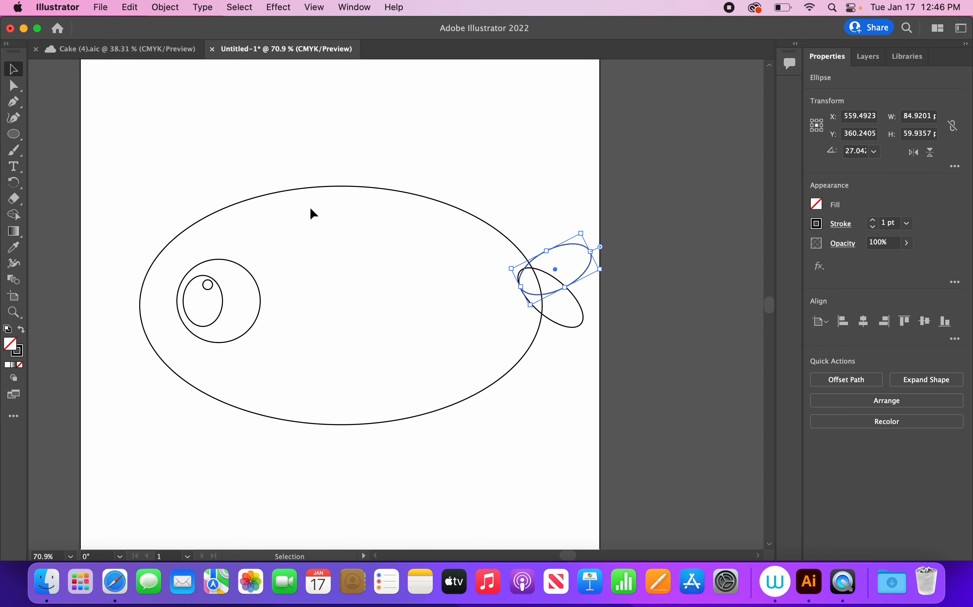
scroll(278, 215, left, 2)
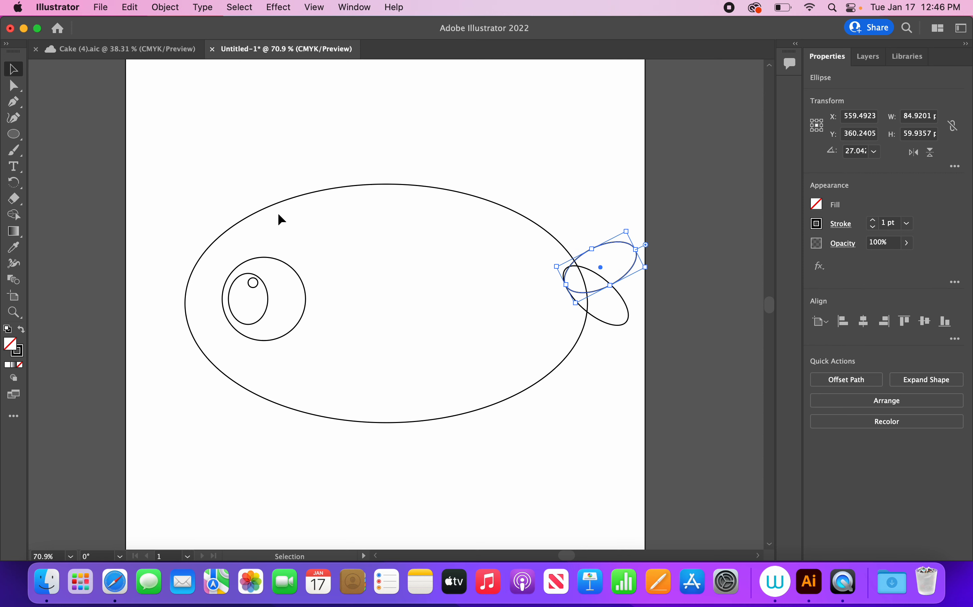
click(16, 136)
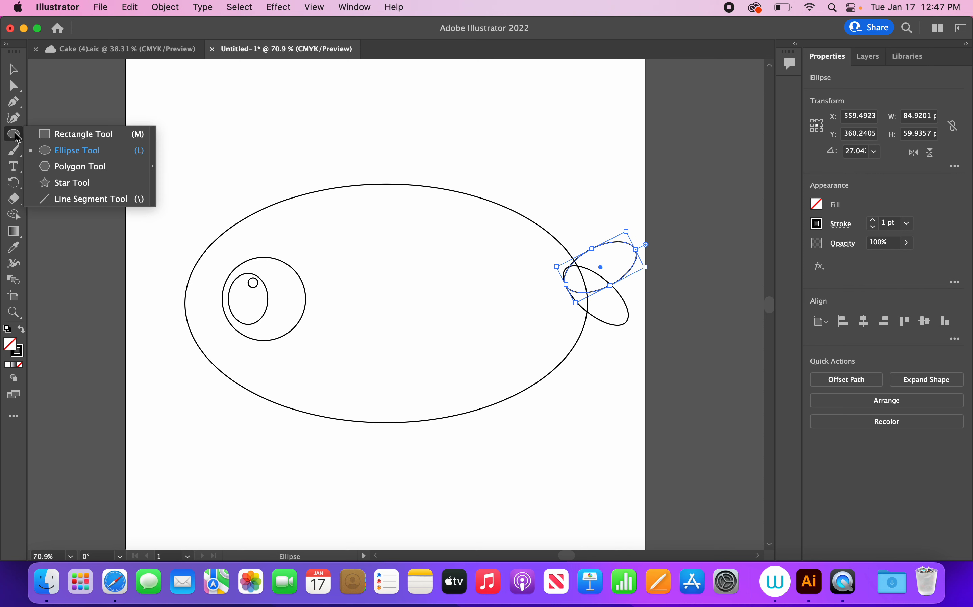
click(83, 134)
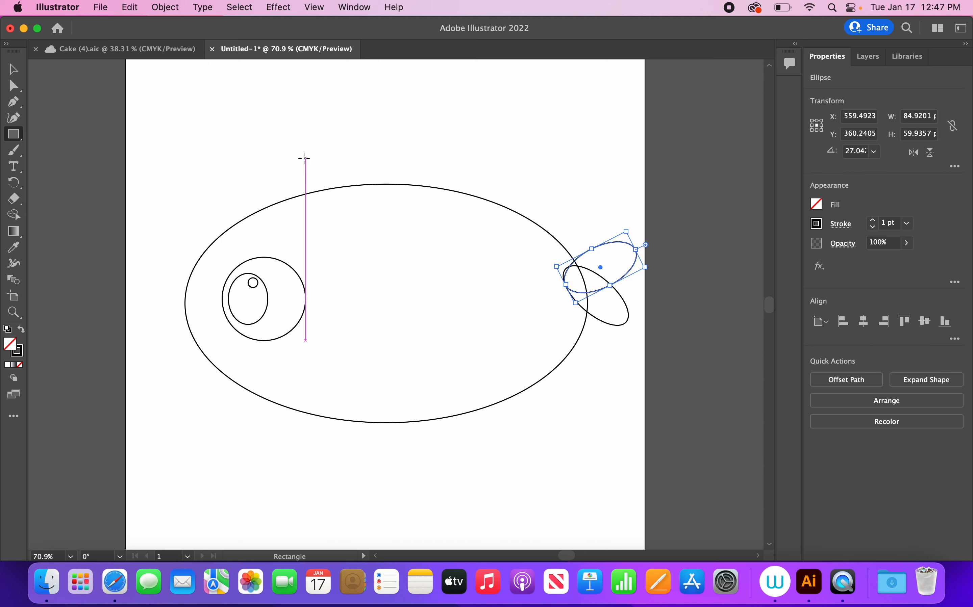
drag(306, 152, 487, 231)
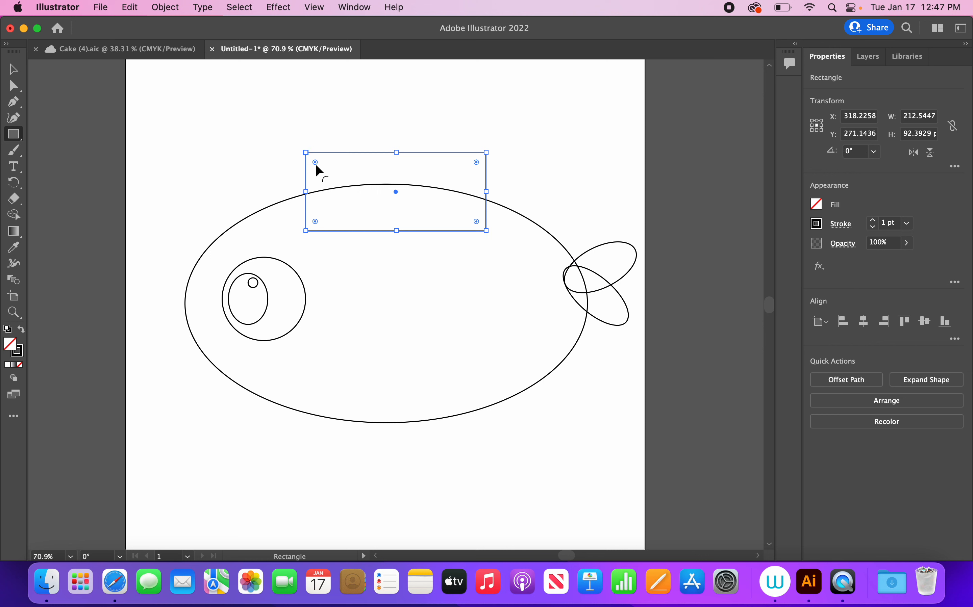
drag(316, 165, 367, 182)
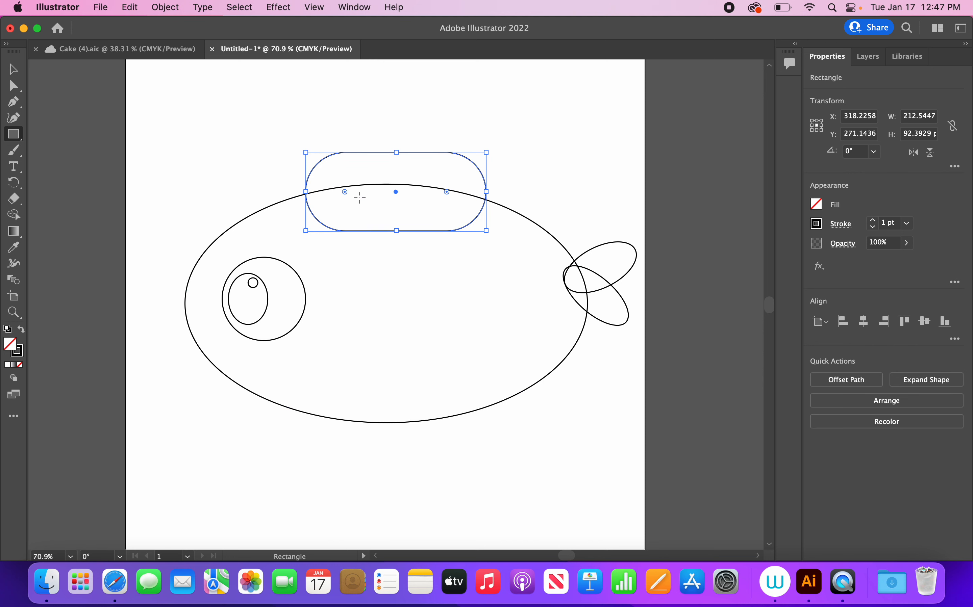
drag(397, 194, 396, 186)
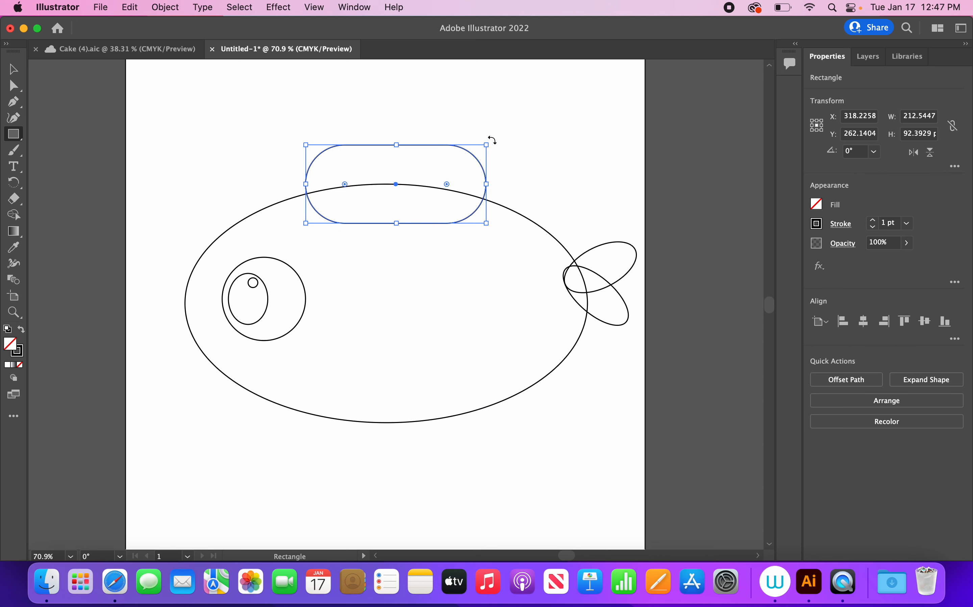
drag(493, 143, 498, 151)
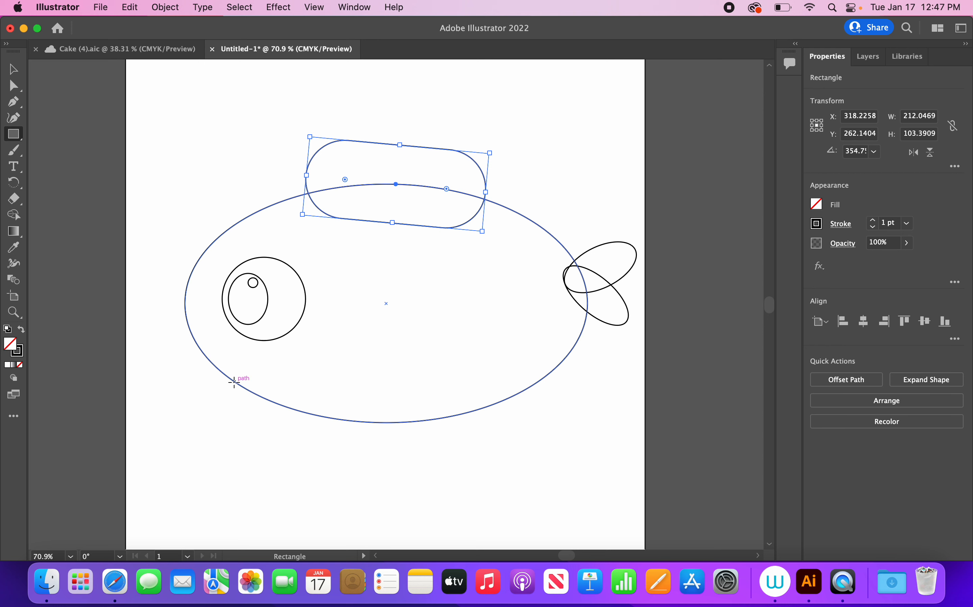
Create a three-sided polygon with a 50 pt radius and place it across the body's bottom edge as a fin
click(13, 139)
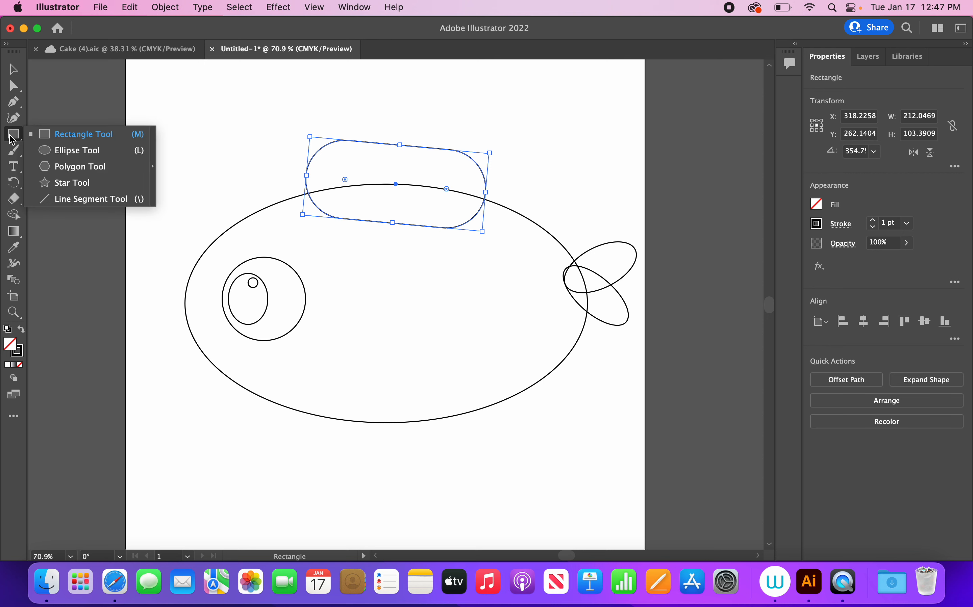
click(74, 168)
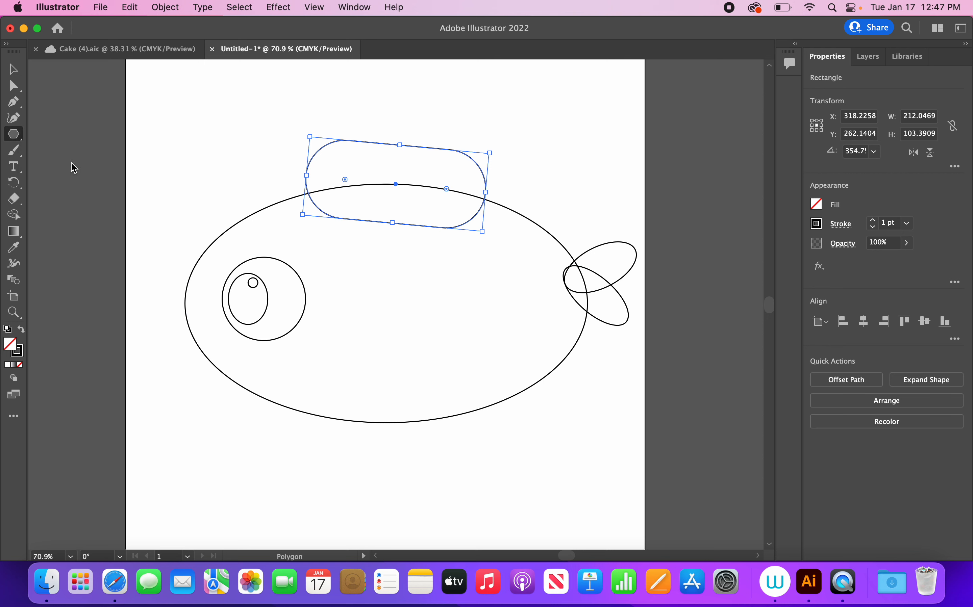
click(350, 344)
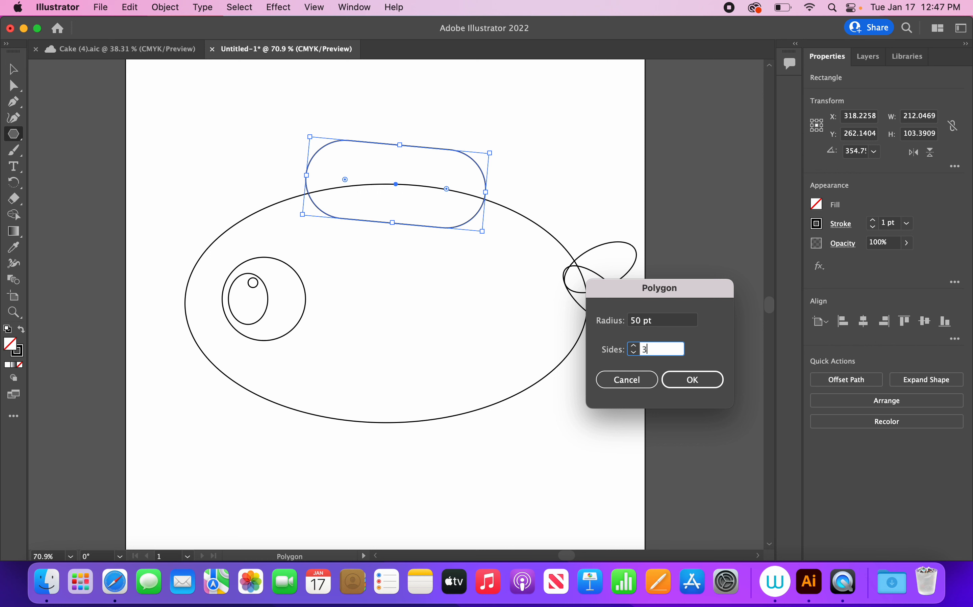
click(701, 382)
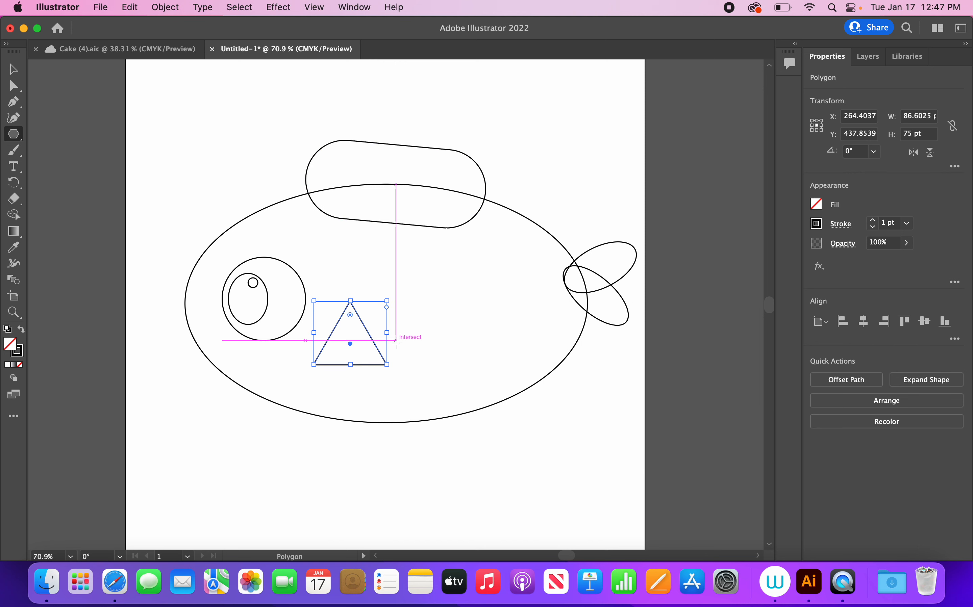
drag(352, 344, 372, 438)
Round the bottom fin triangle's corners, rotate it about 15° clockwise and shift it slightly towards the head
scroll(372, 438, up, 5)
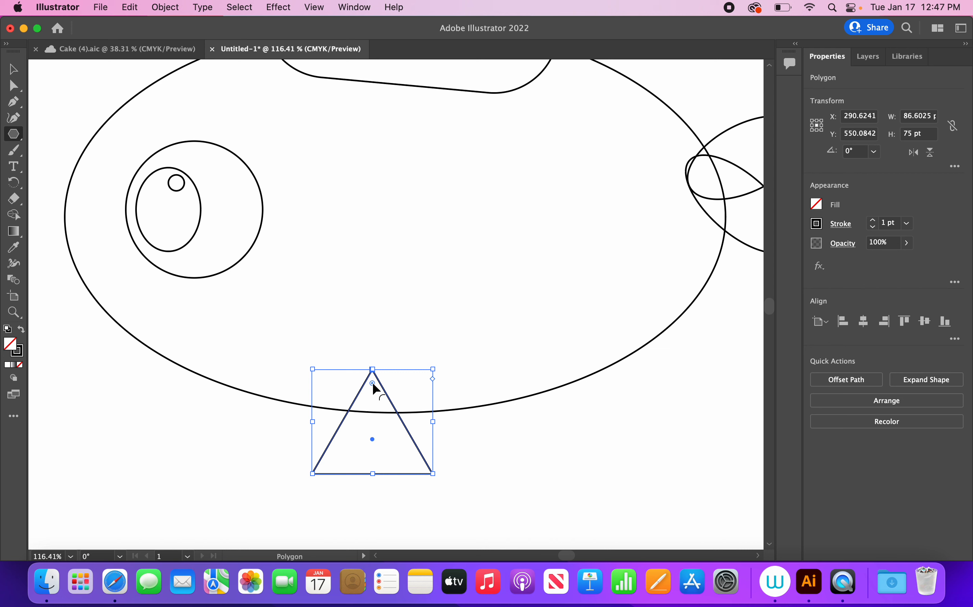
drag(373, 387, 376, 406)
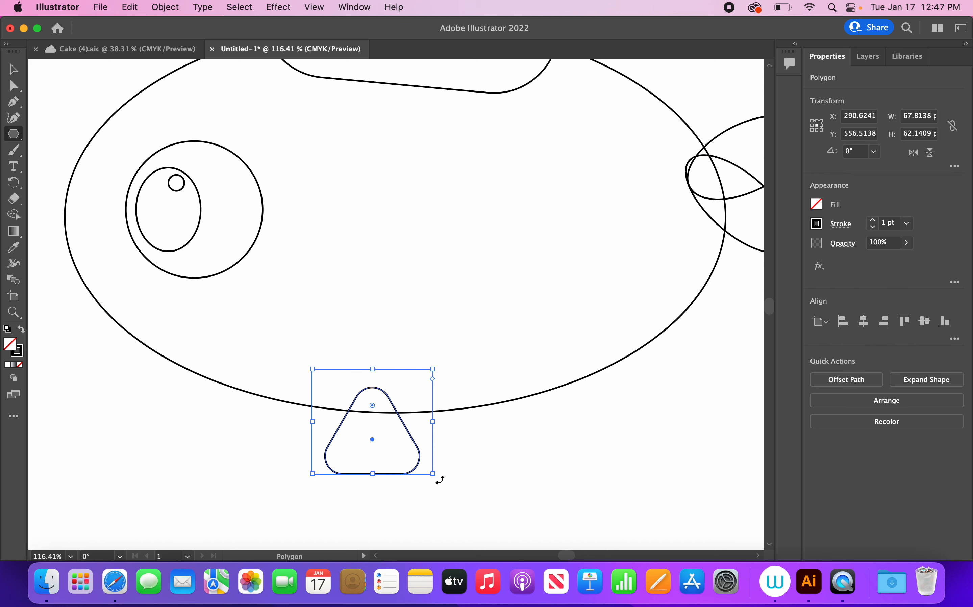
drag(439, 480, 426, 497)
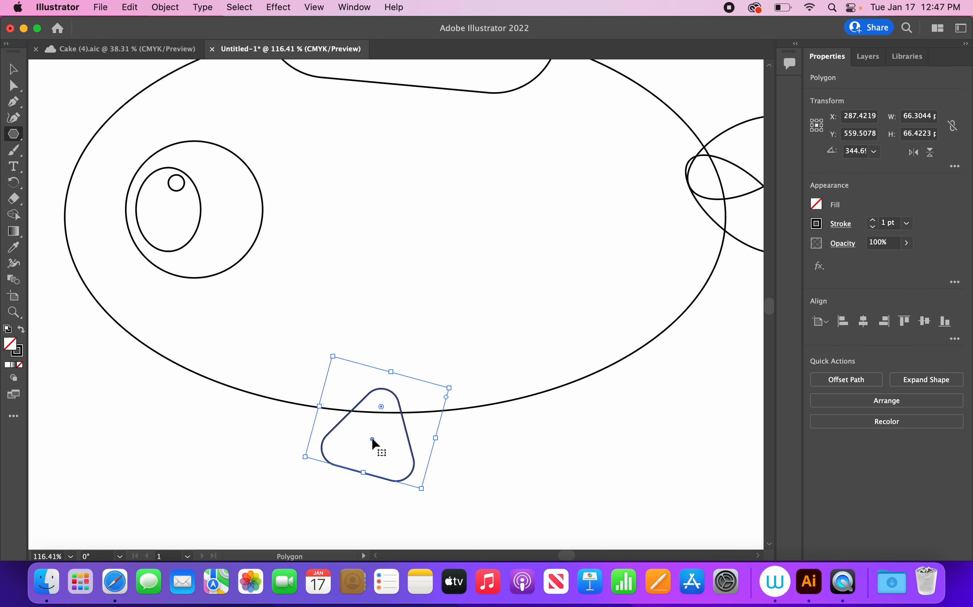
drag(372, 441, 354, 441)
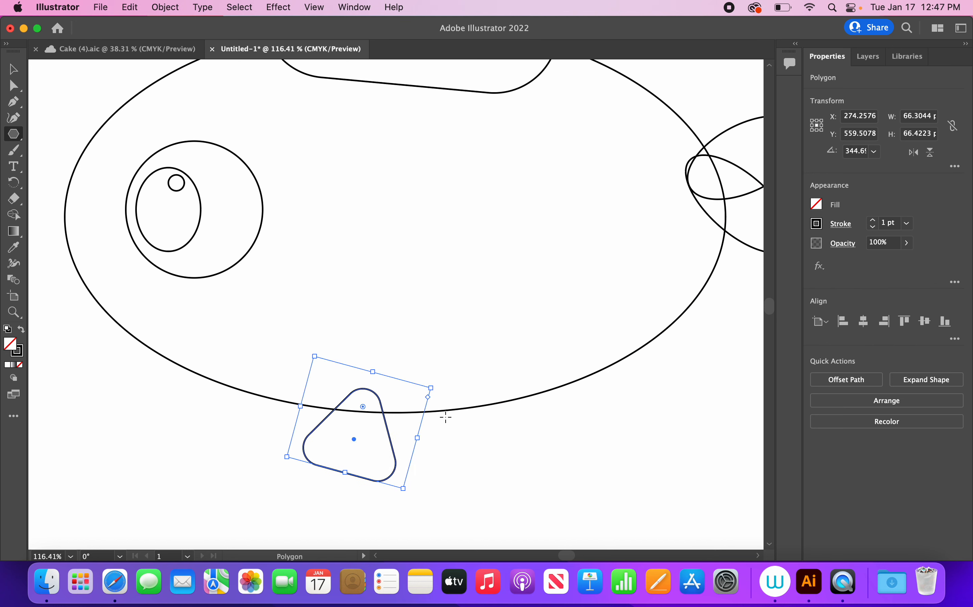
Create a second three-sided polygon with a 50 pt radius beside the first bottom fin, on its tail side
click(442, 400)
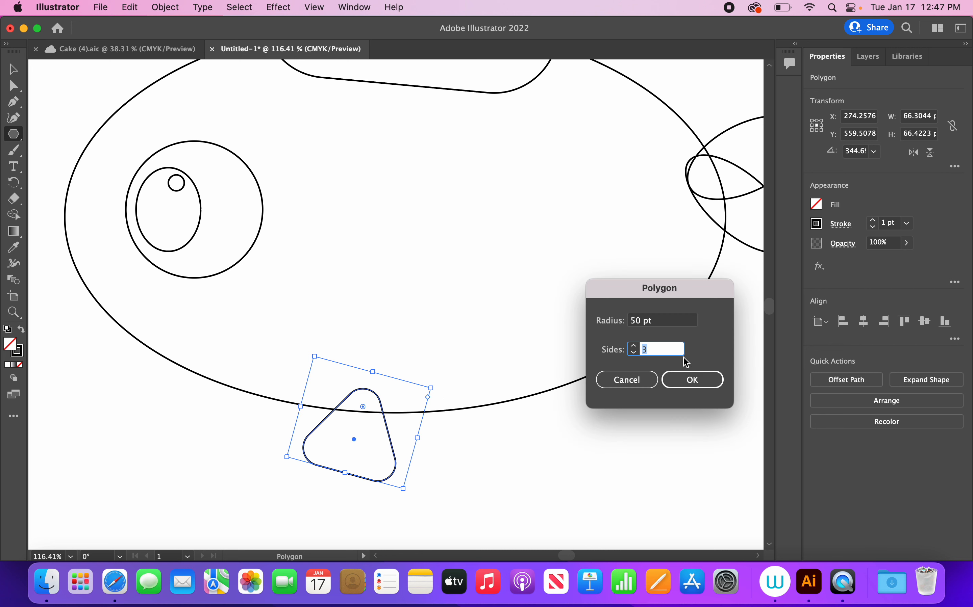
click(692, 380)
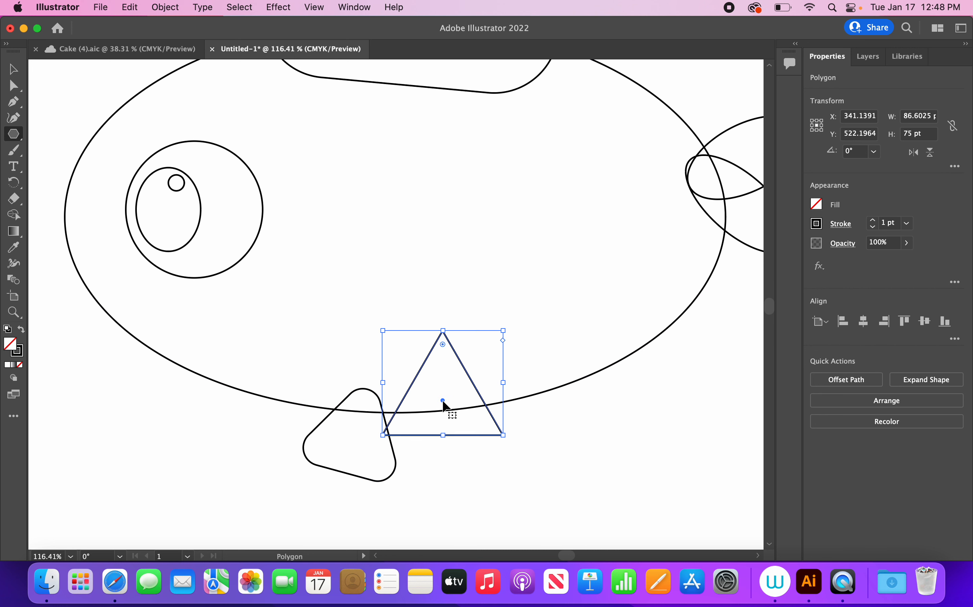
drag(443, 403, 471, 440)
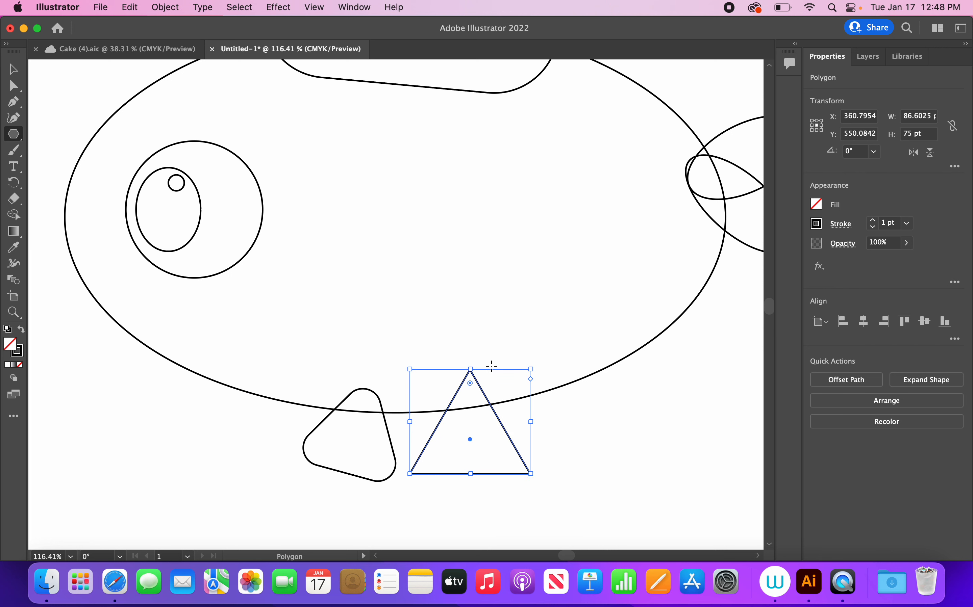
Rotate the second bottom fin about 25° counterclockwise, round its corners and move it closer to the first fin
drag(517, 356, 499, 348)
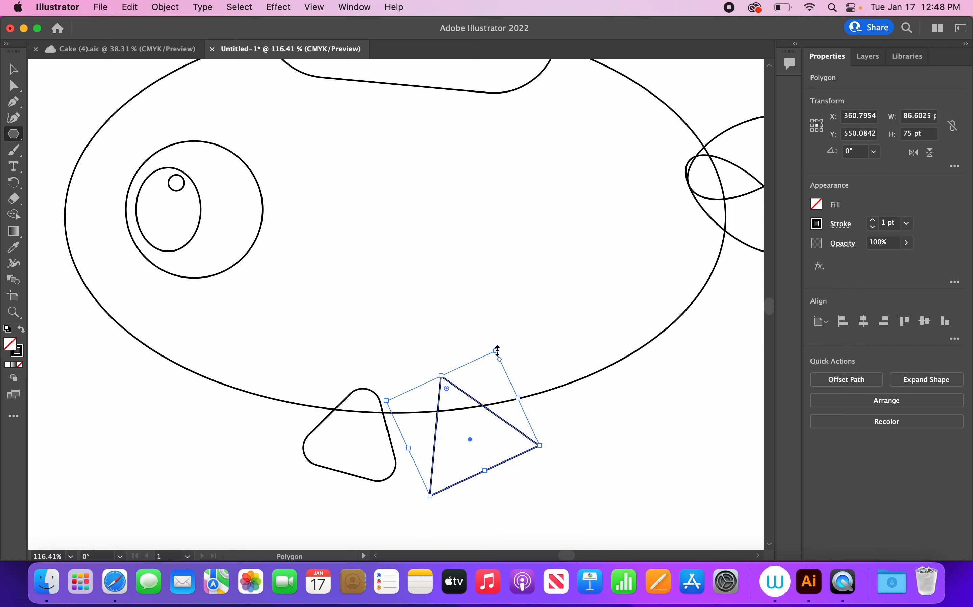
mouse_move(447, 388)
mouse_down()
mouse_move(461, 416)
mouse_move(450, 404)
mouse_up()
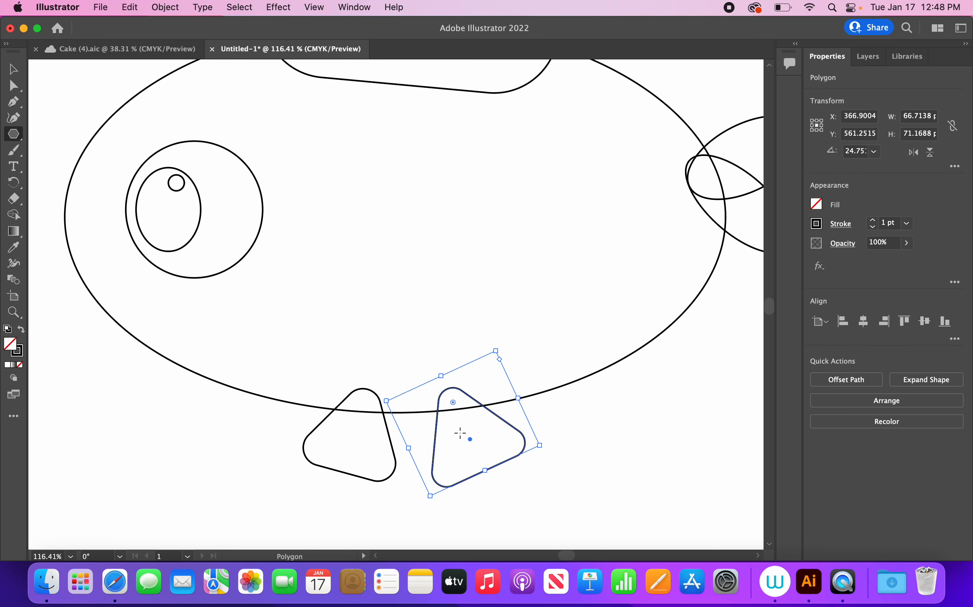
mouse_move(469, 440)
mouse_down()
mouse_move(458, 428)
mouse_move(453, 436)
mouse_up()
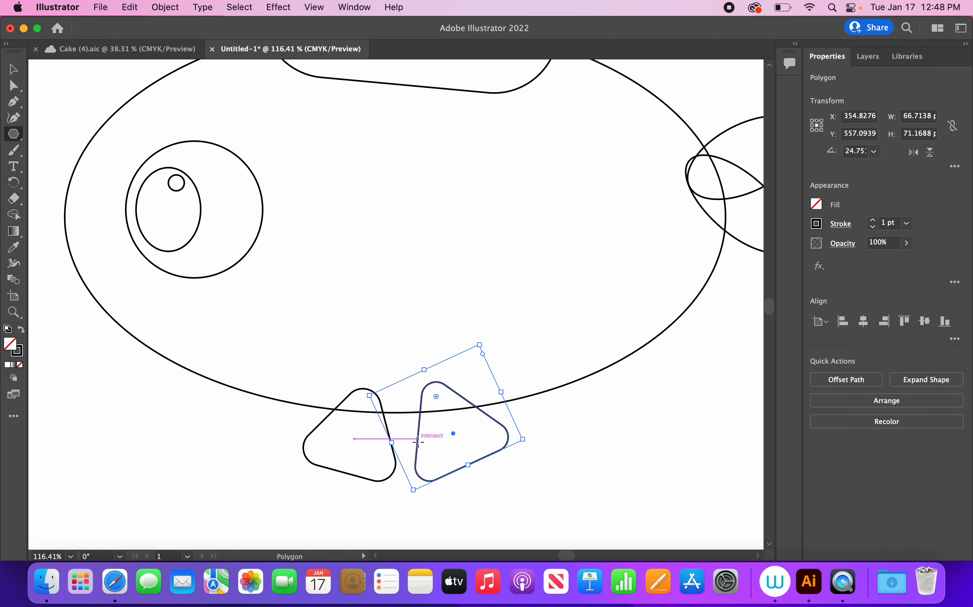
Create another three-sided polygon with a 50 pt radius in the middle of the body as a side fin
scroll(458, 443, down, 1)
scroll(458, 443, down, 2)
scroll(458, 442, up, 3)
scroll(458, 442, left, 2)
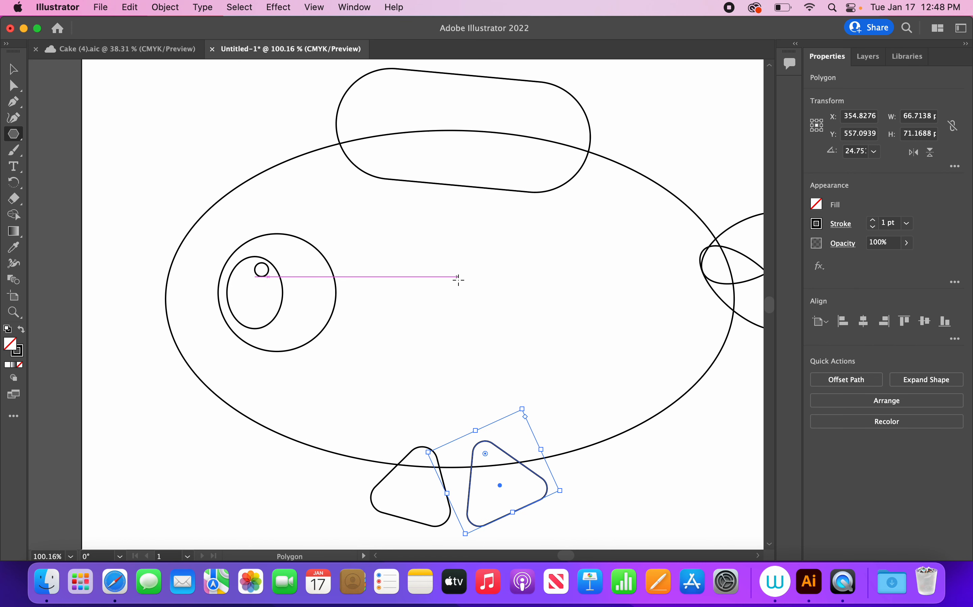
click(449, 285)
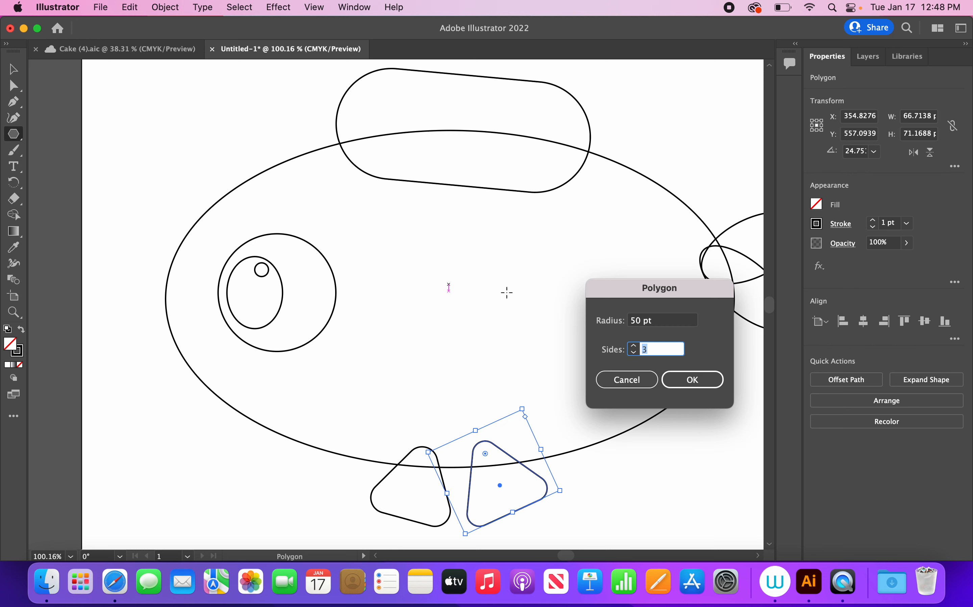
click(685, 380)
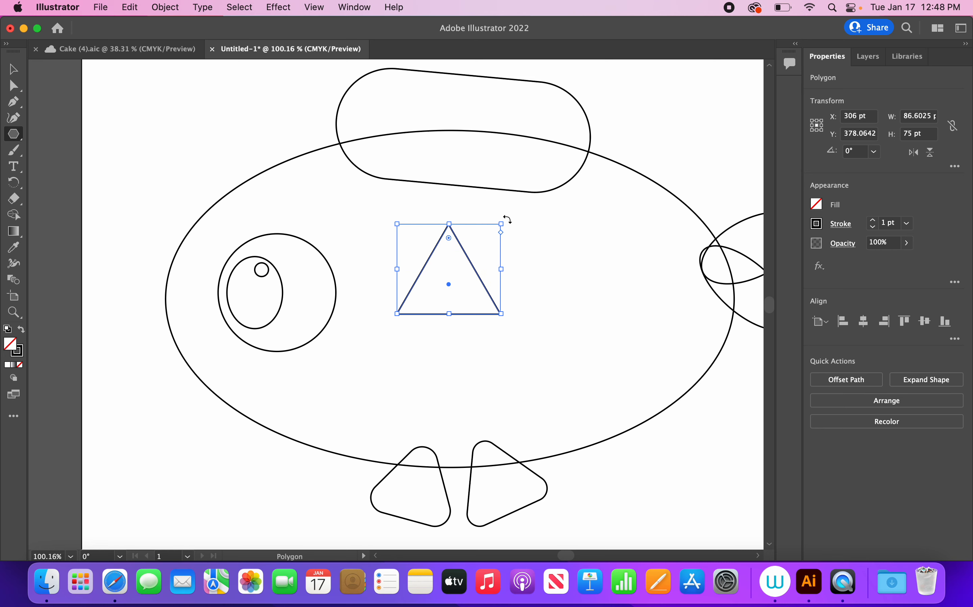
Rotate the side fin about 94° counterclockwise to point at the eye, lengthen it to about 136 pt and slightly round its corners
drag(507, 219, 406, 253)
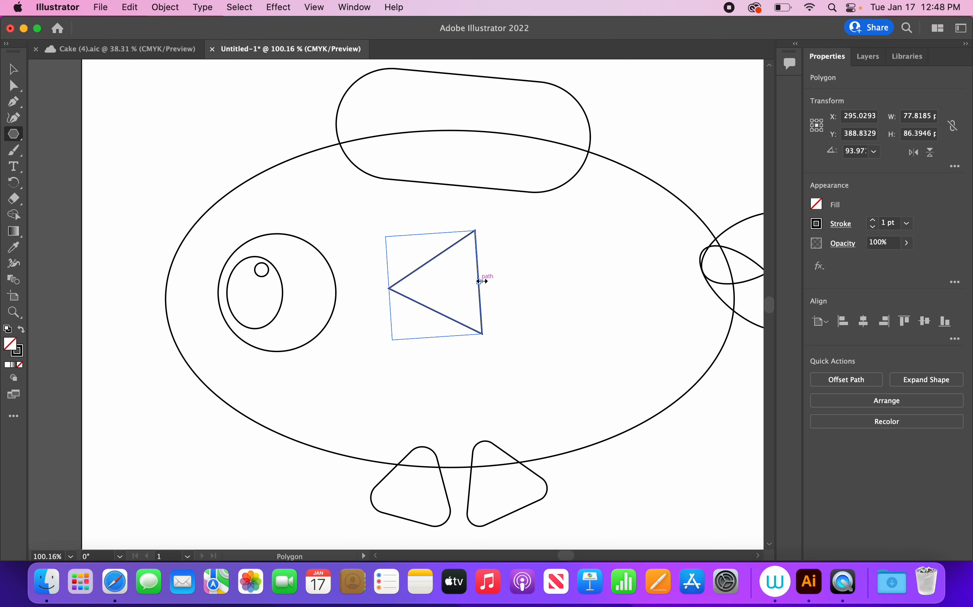
drag(482, 281, 501, 288)
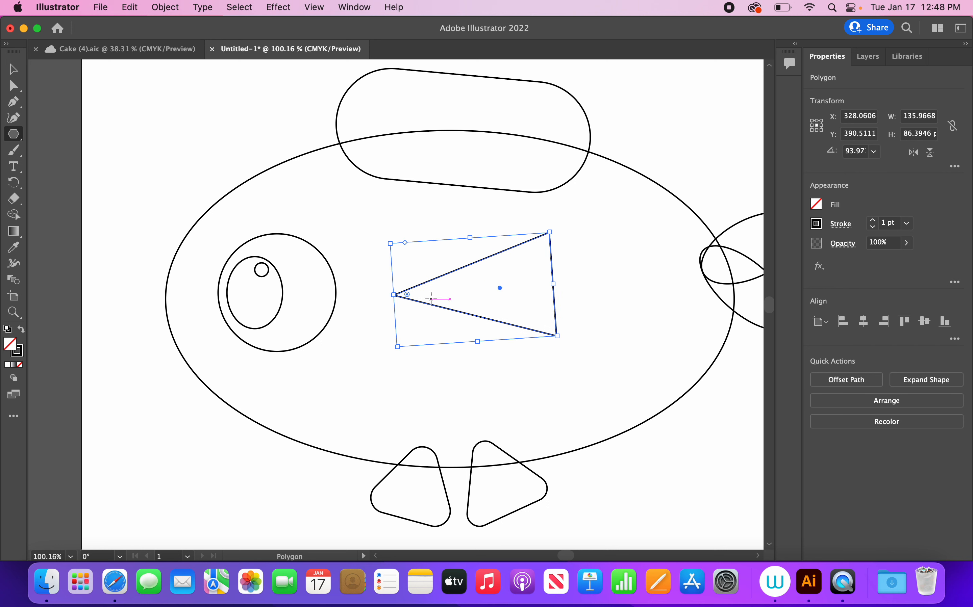
drag(408, 298, 413, 295)
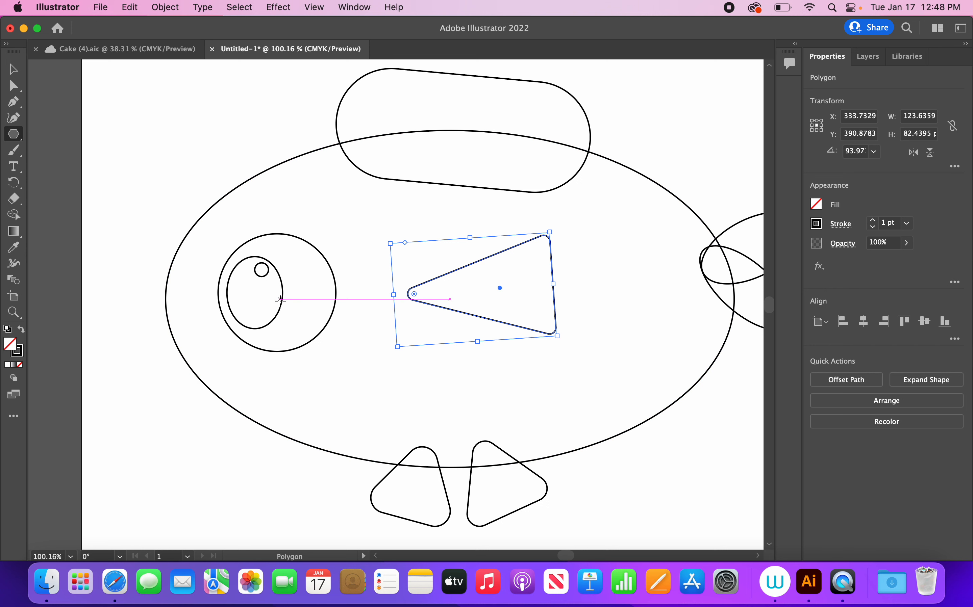
Draw two overlapping lip ellipses across the body's head end, about 39 by 31 pt above and 40 by 32 pt below
scroll(277, 296, down, 3)
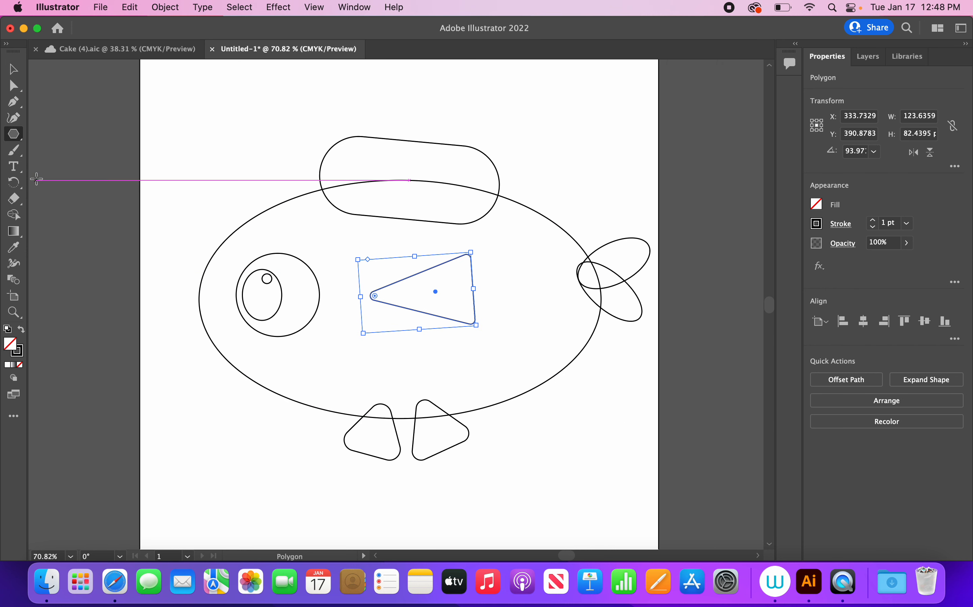
drag(18, 139, 62, 149)
scroll(161, 240, up, 3)
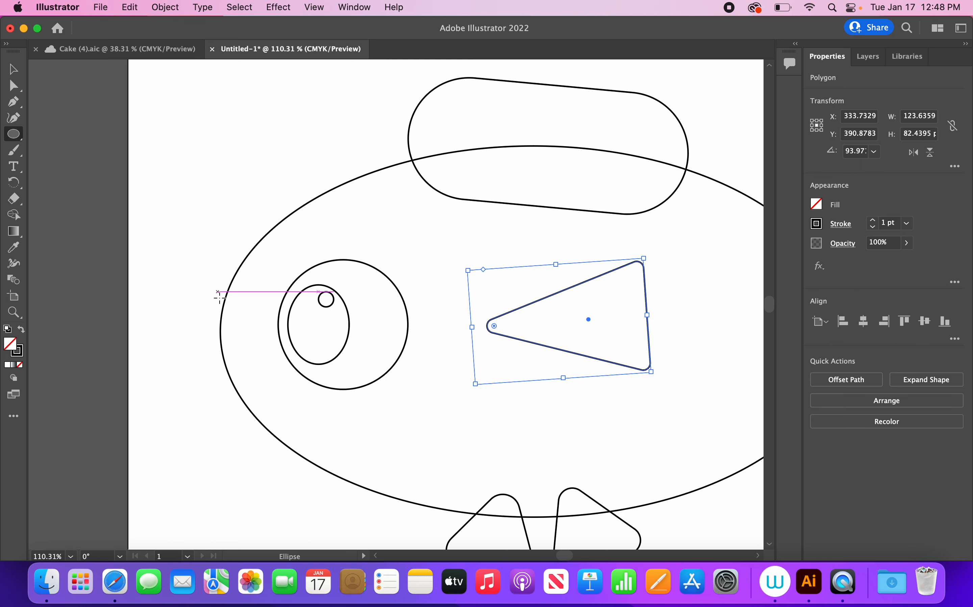
mouse_move(207, 296)
mouse_down()
mouse_move(245, 340)
mouse_move(258, 336)
mouse_move(226, 328)
mouse_up()
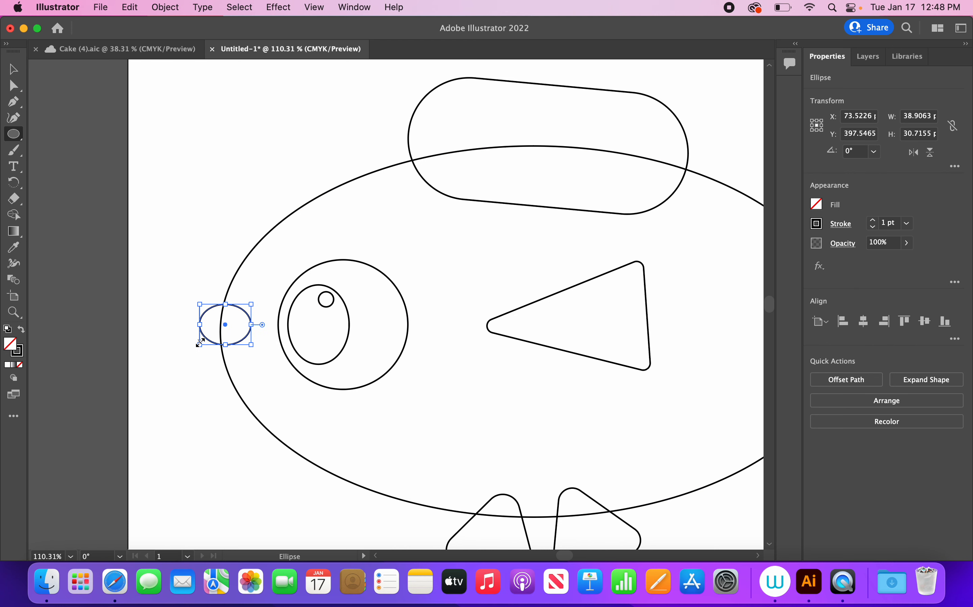
click(15, 132)
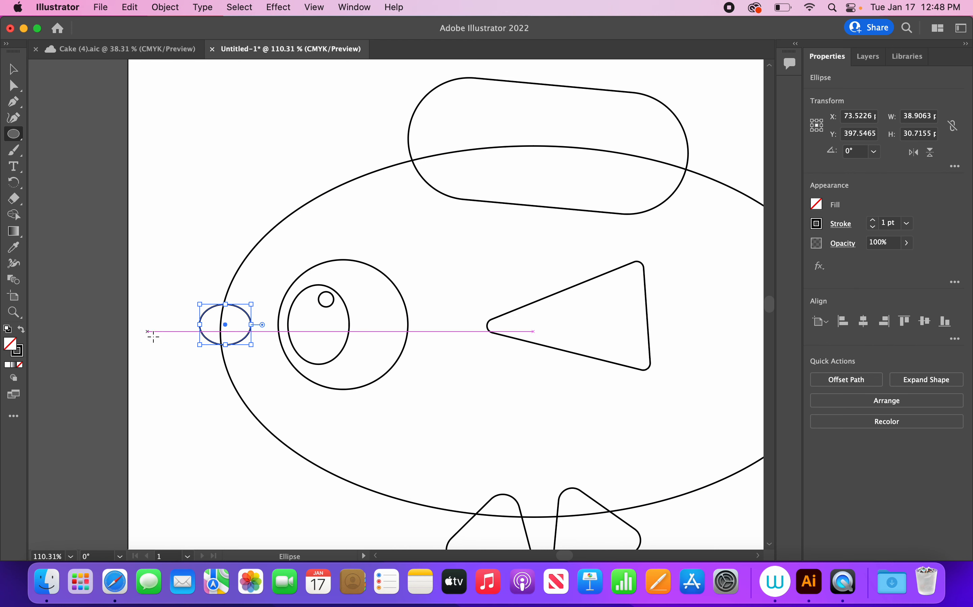
drag(204, 374, 229, 356)
Select all the fish shapes and activate the Shape Builder tool with Gap Detection enabled and Gap Length set to Large
key(super+0)
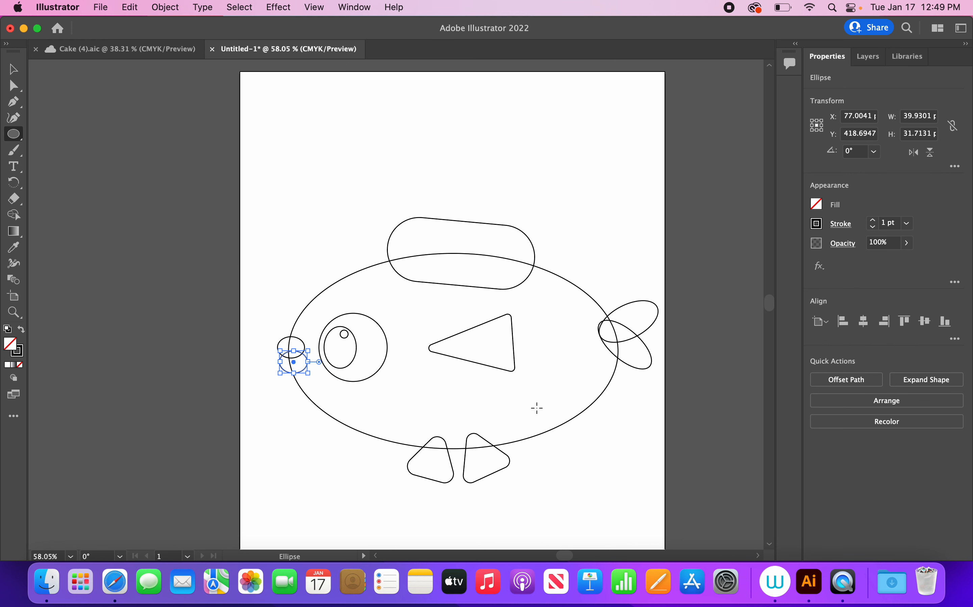
click(14, 72)
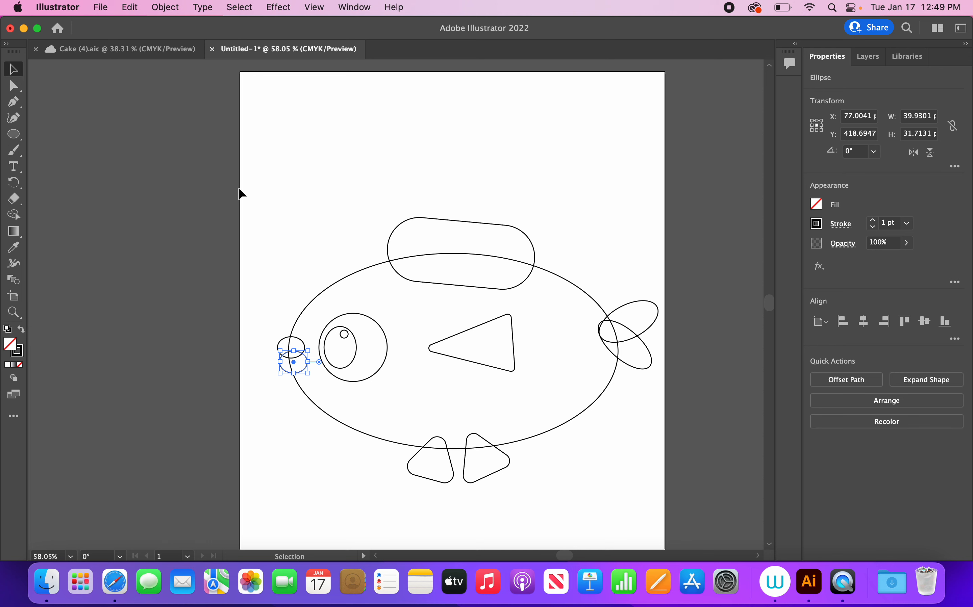
mouse_move(255, 165)
mouse_down()
mouse_move(281, 182)
mouse_move(416, 345)
mouse_move(550, 457)
mouse_move(631, 510)
mouse_move(668, 513)
mouse_move(663, 508)
mouse_up()
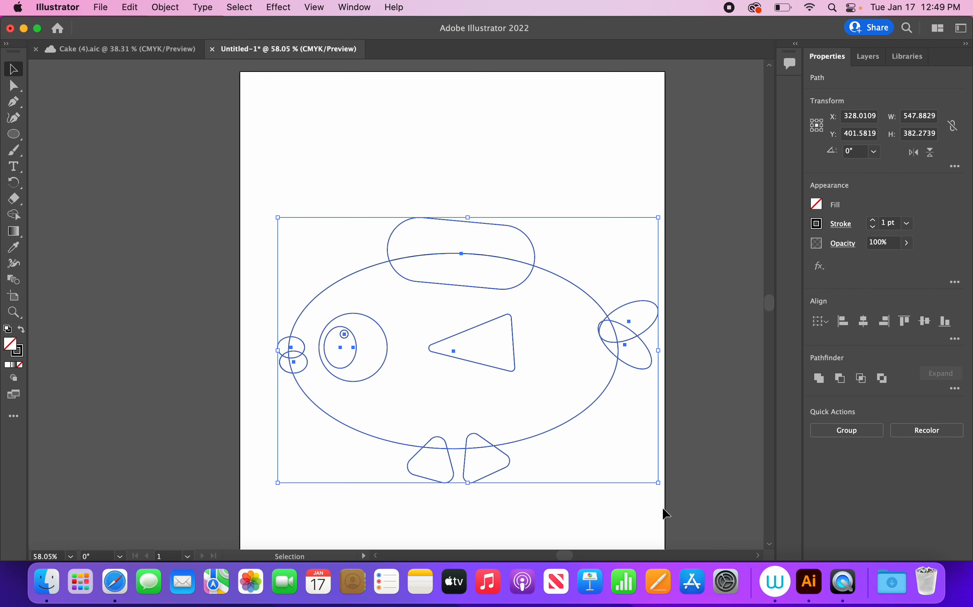
double_click(16, 216)
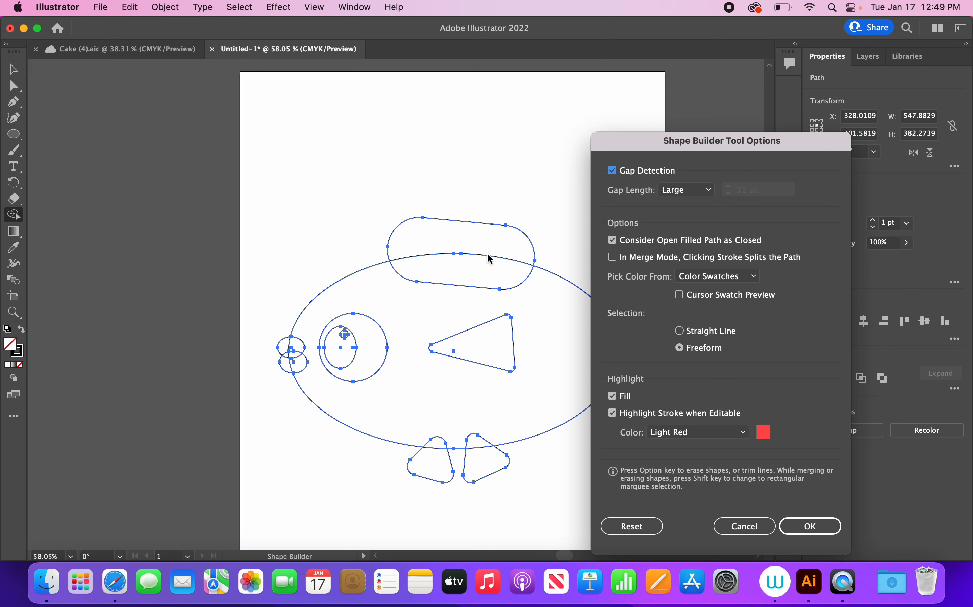
click(613, 171)
click(613, 170)
click(809, 526)
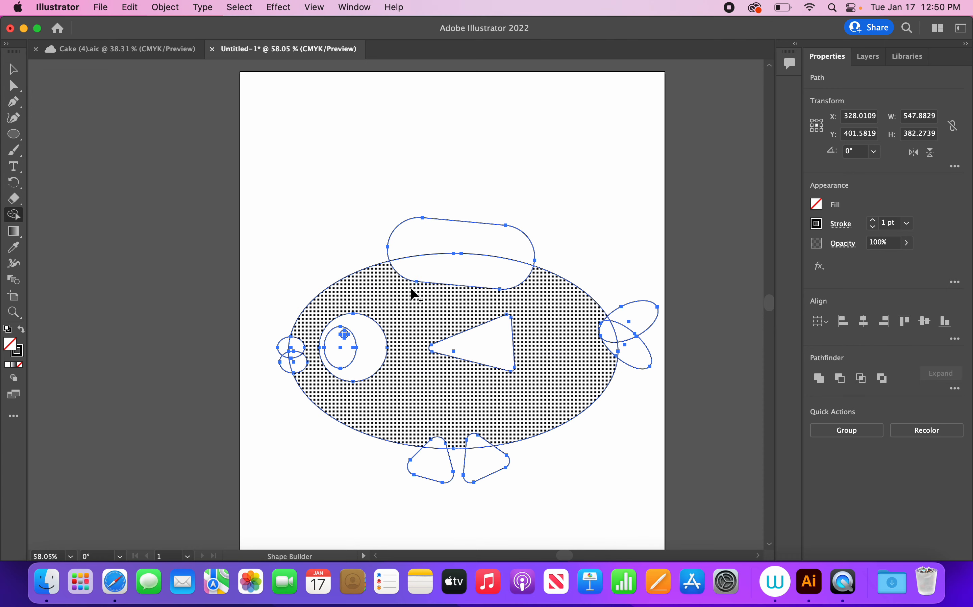
Try merging the top fin's overlap, and separately the whole top fin, into the body with Shape Builder, undoing each merge
scroll(415, 295, up, 5)
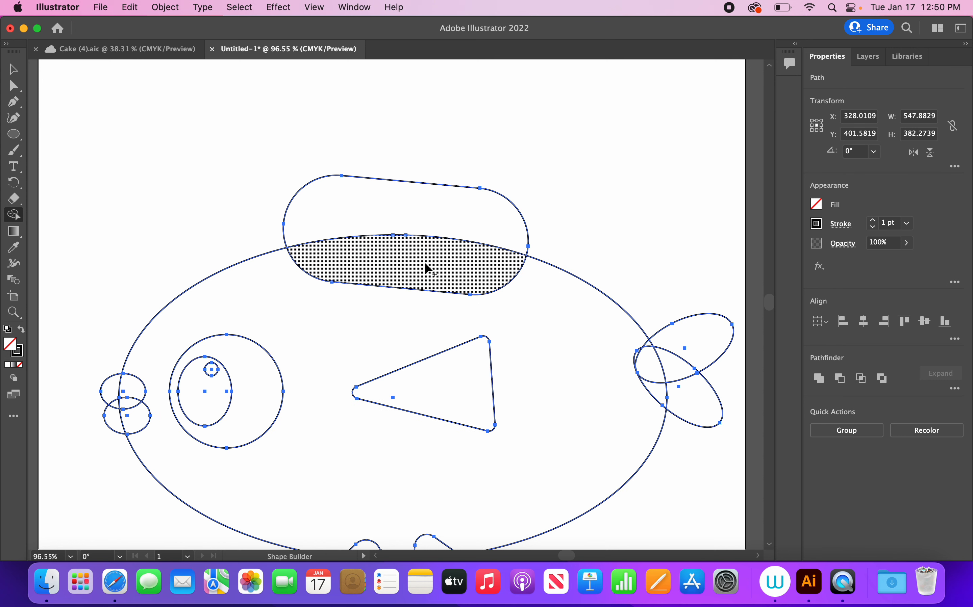
click(428, 268)
drag(427, 265, 382, 304)
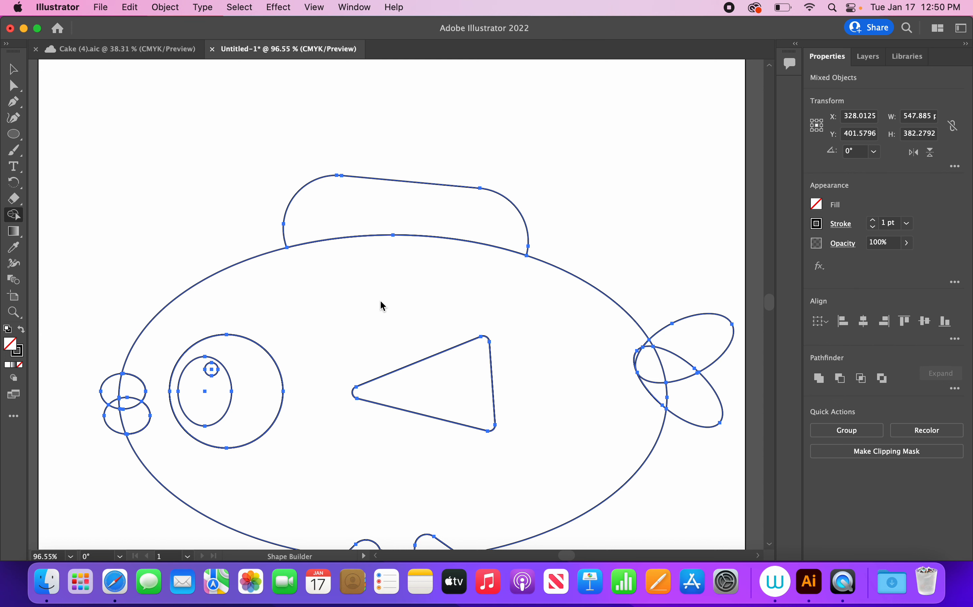
key(super+z)
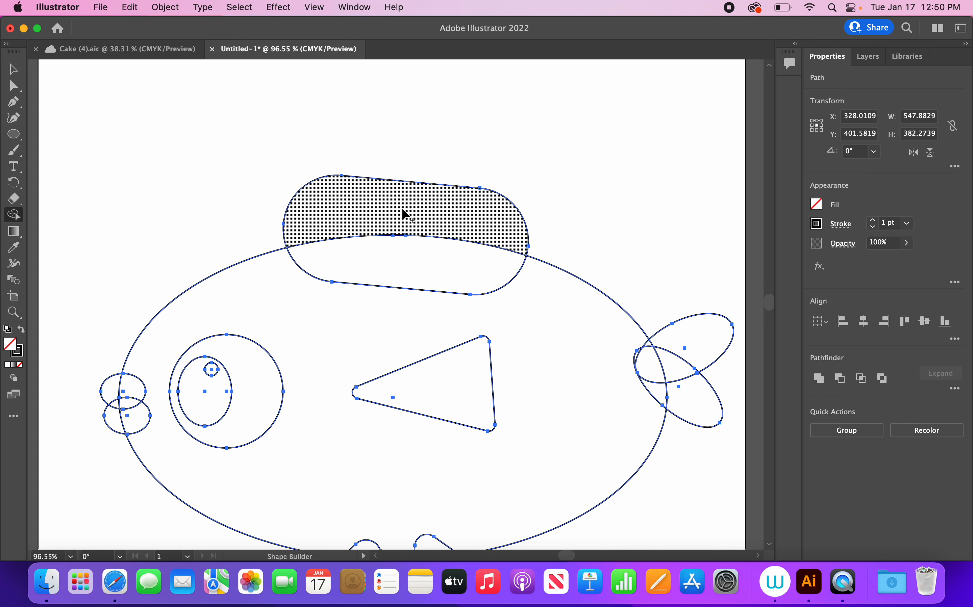
mouse_move(403, 210)
mouse_down()
mouse_move(374, 289)
mouse_move(358, 302)
mouse_up()
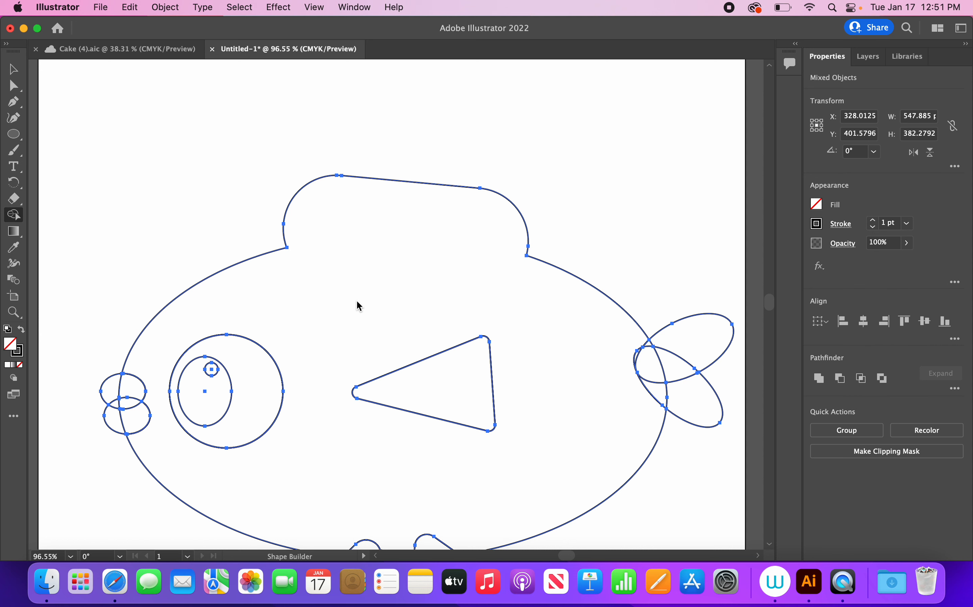
key(super+z)
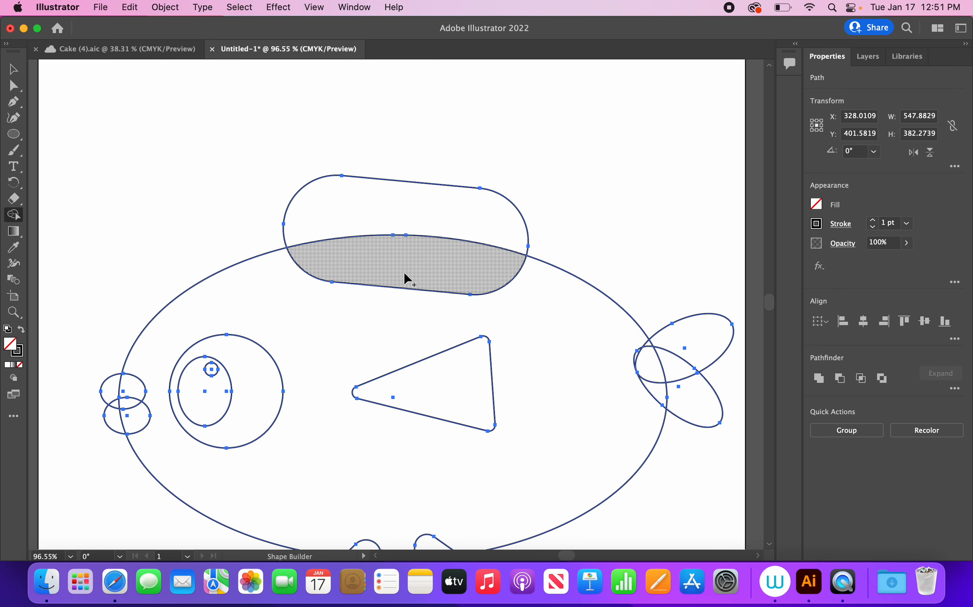
Merge the area where the top fin overlaps the body into the body with Shape Builder
drag(408, 274, 382, 309)
scroll(532, 326, up, 1)
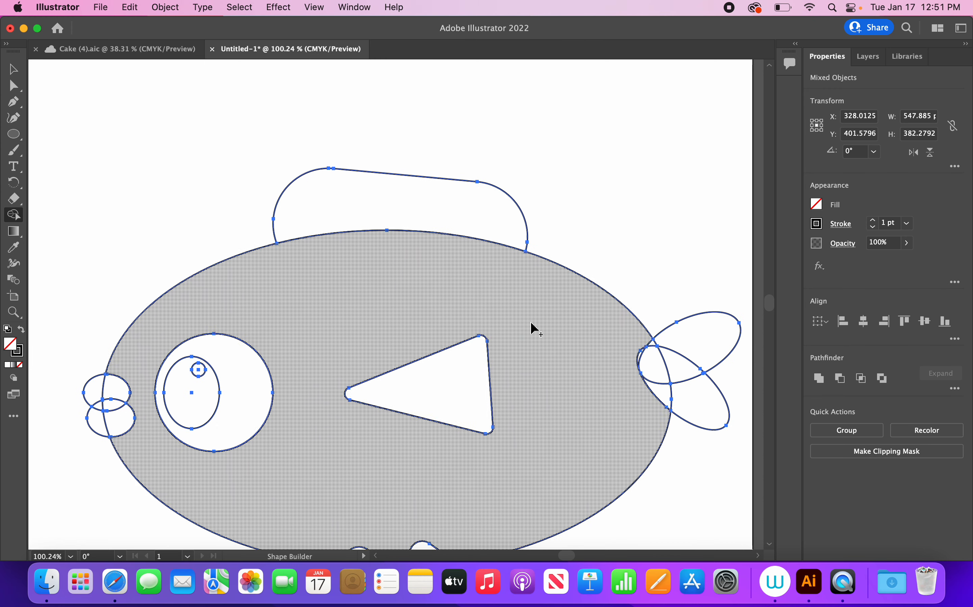
Merge the areas where the tail ellipses overlap the body into the body, and unite the remaining tail pieces with Shape Builder
scroll(532, 326, down, 3)
scroll(532, 327, right, 1)
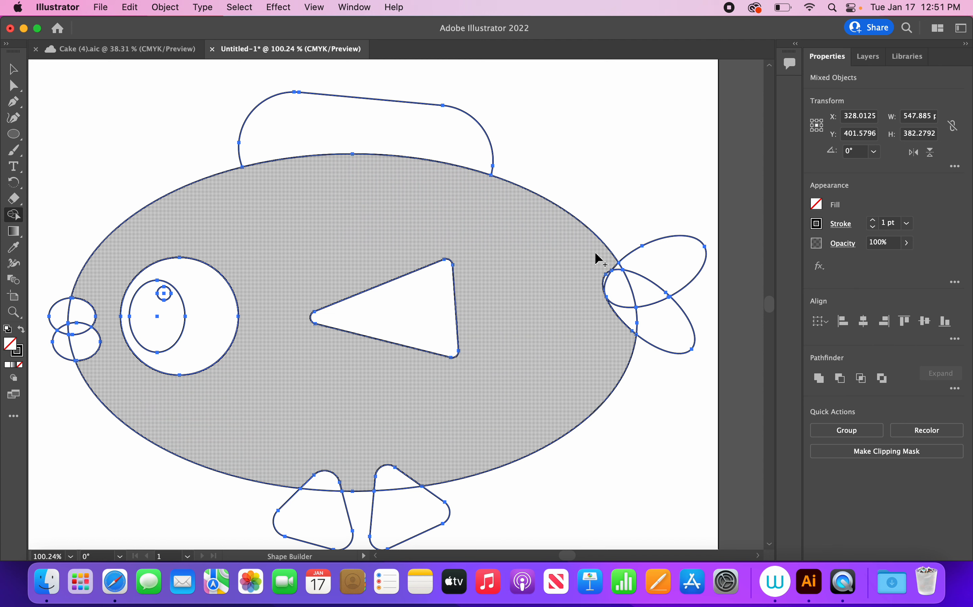
mouse_move(599, 259)
mouse_down()
mouse_move(614, 267)
mouse_move(621, 293)
mouse_move(614, 330)
mouse_up()
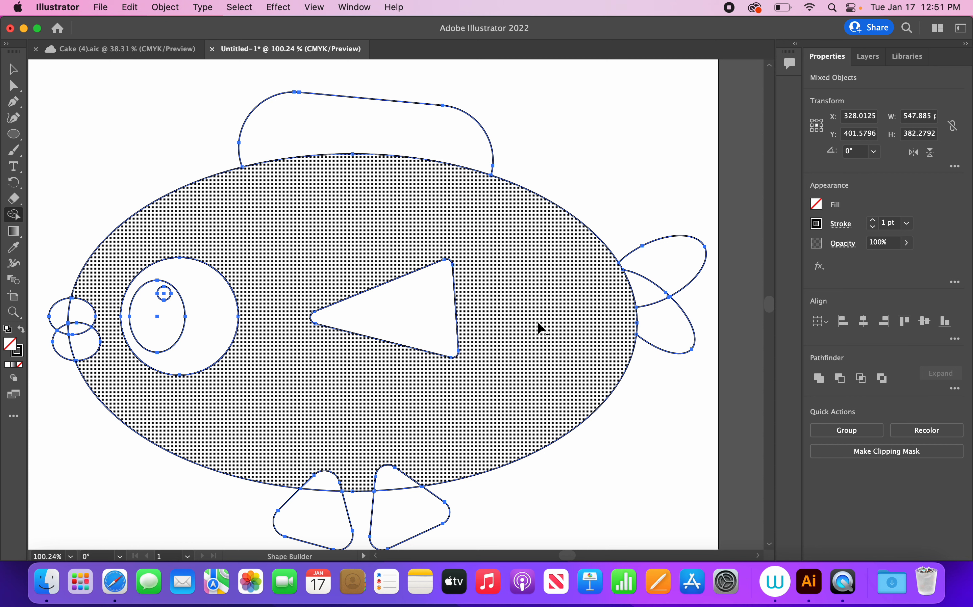
scroll(535, 332, right, 2)
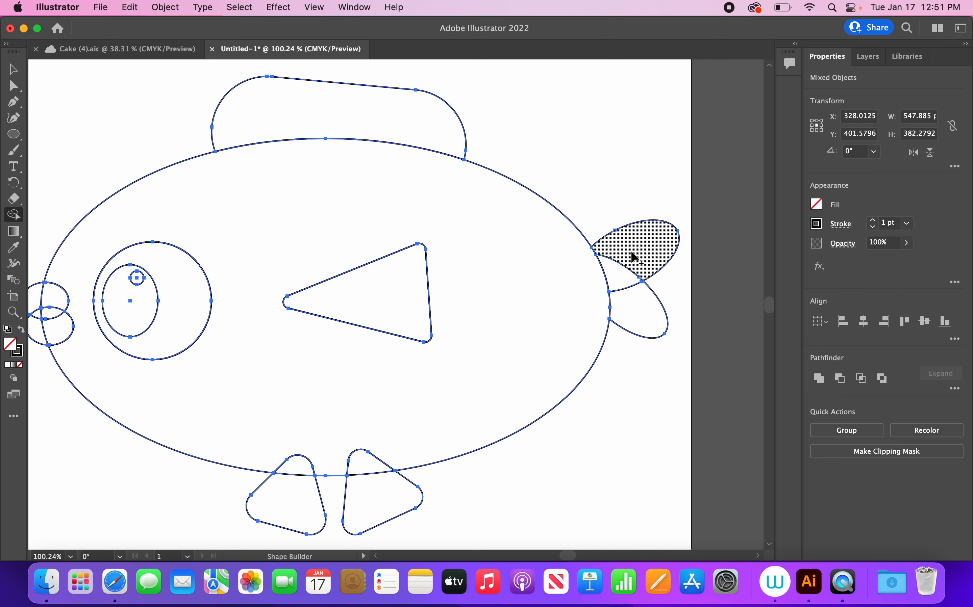
mouse_move(634, 258)
mouse_down()
mouse_move(625, 285)
mouse_move(638, 318)
mouse_up()
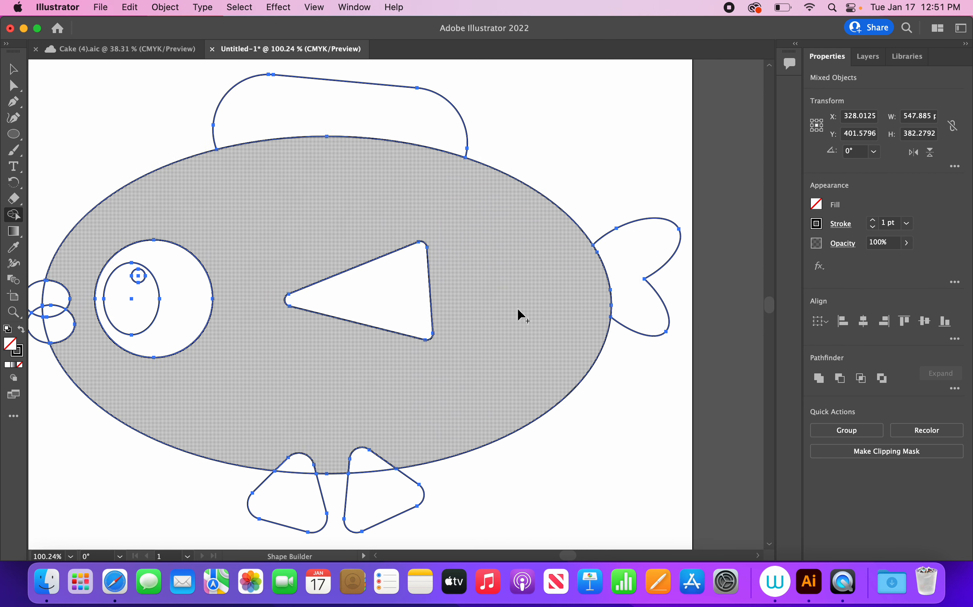
Merge the areas where the two bottom fins overlap the body into the body with Shape Builder
scroll(520, 316, down, 4)
scroll(520, 316, left, 3)
mouse_move(332, 368)
mouse_down()
mouse_move(363, 384)
mouse_move(450, 375)
mouse_up()
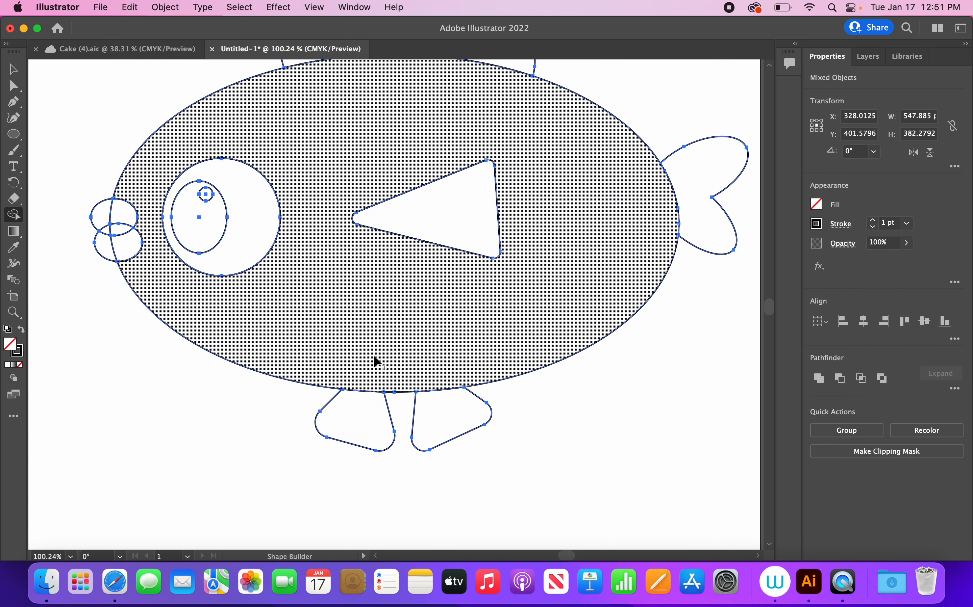
Merge the lip areas inside the body into the body, and unite the outer lip pieces into one shape
scroll(362, 358, left, 4)
scroll(361, 358, up, 1)
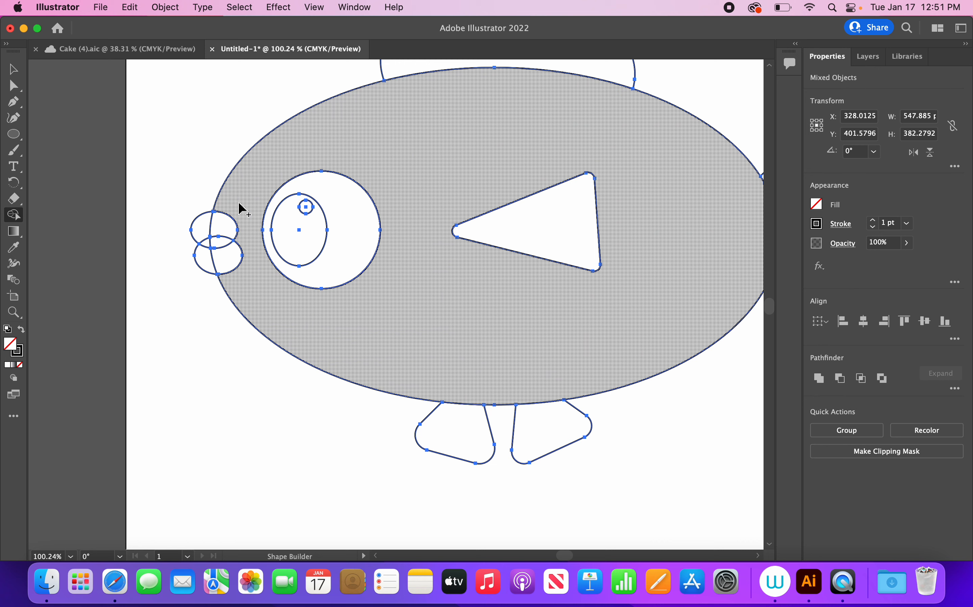
mouse_move(241, 209)
mouse_down()
mouse_move(232, 243)
mouse_move(240, 278)
mouse_up()
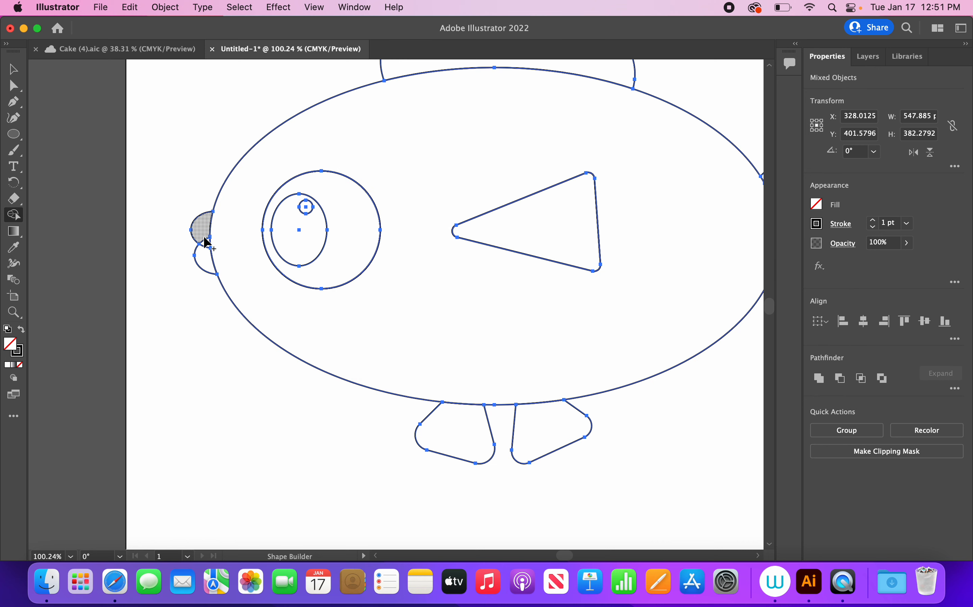
drag(204, 245, 204, 256)
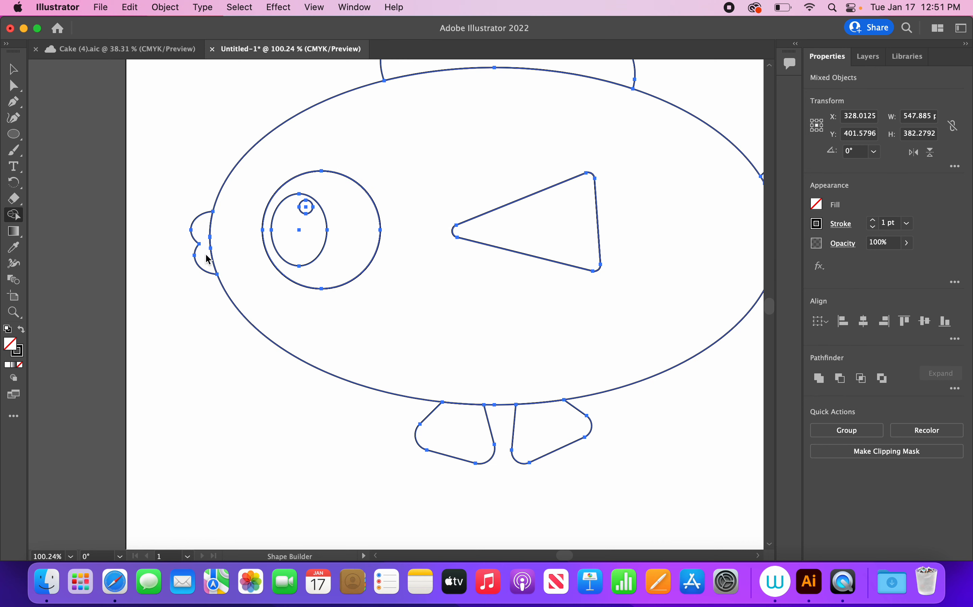
Deselect the fish and delete the bottom fin nearer the head
scroll(246, 256, down, 1)
scroll(247, 257, down, 3)
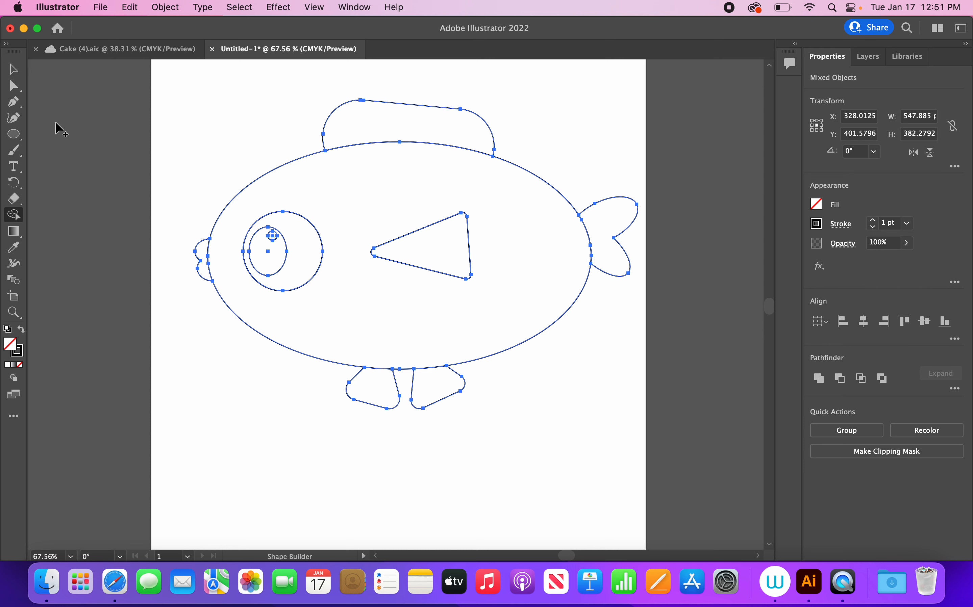
click(13, 66)
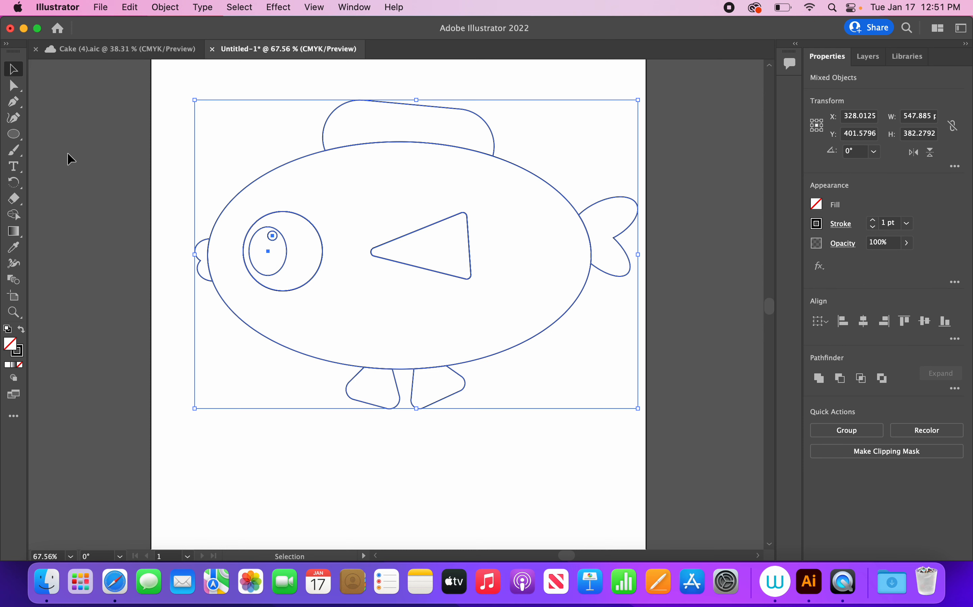
click(78, 160)
click(372, 408)
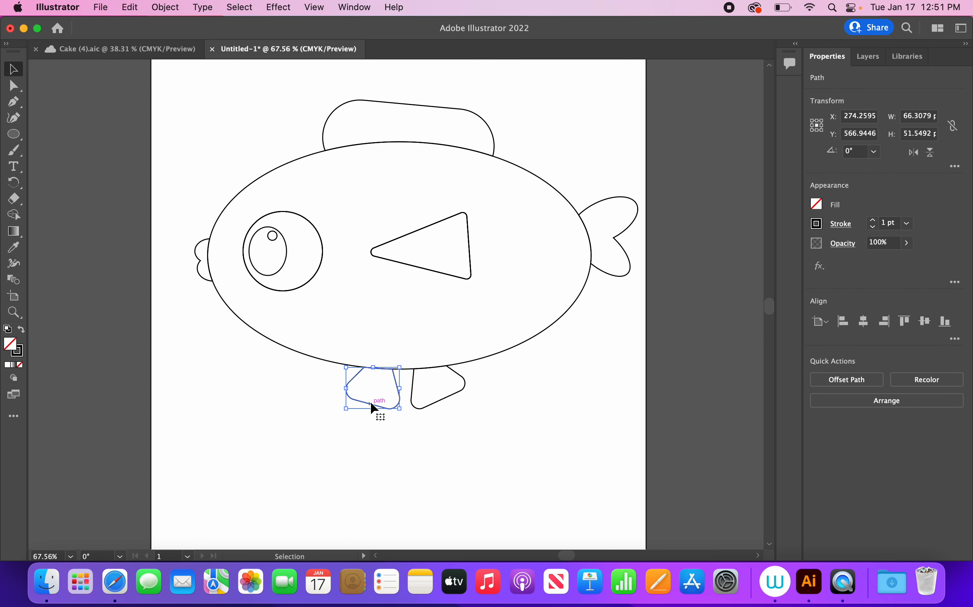
key(Delete)
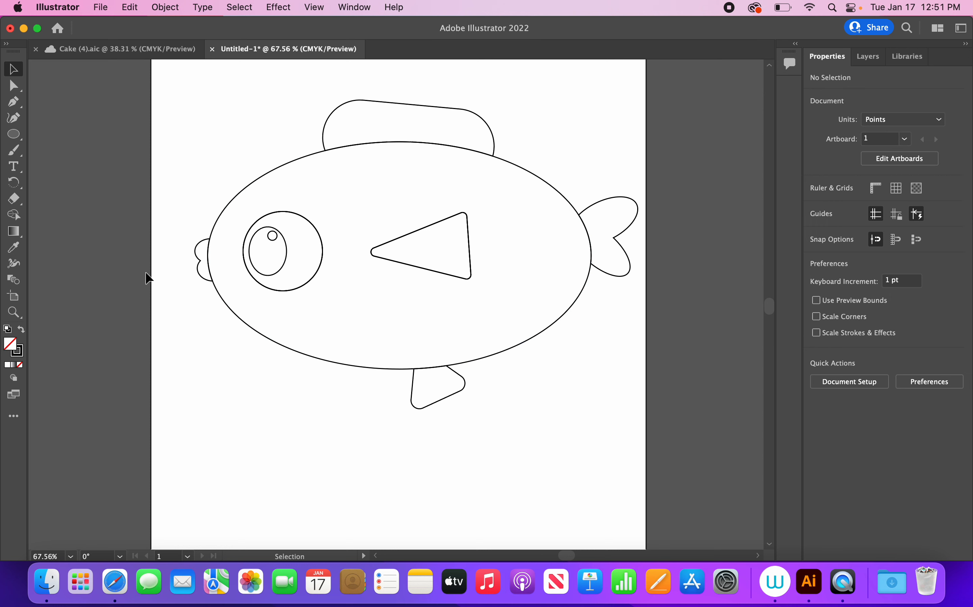
Draw a three-sided polygon with a 50 pt radius in the deleted fin's place, with rounded corners and a rotation of about 347°
click(17, 137)
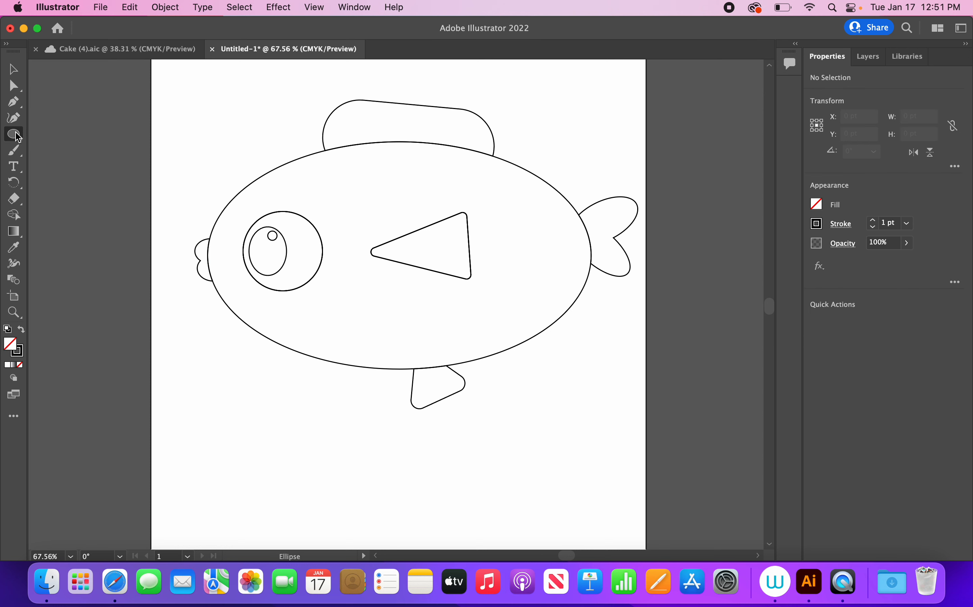
drag(17, 136, 76, 166)
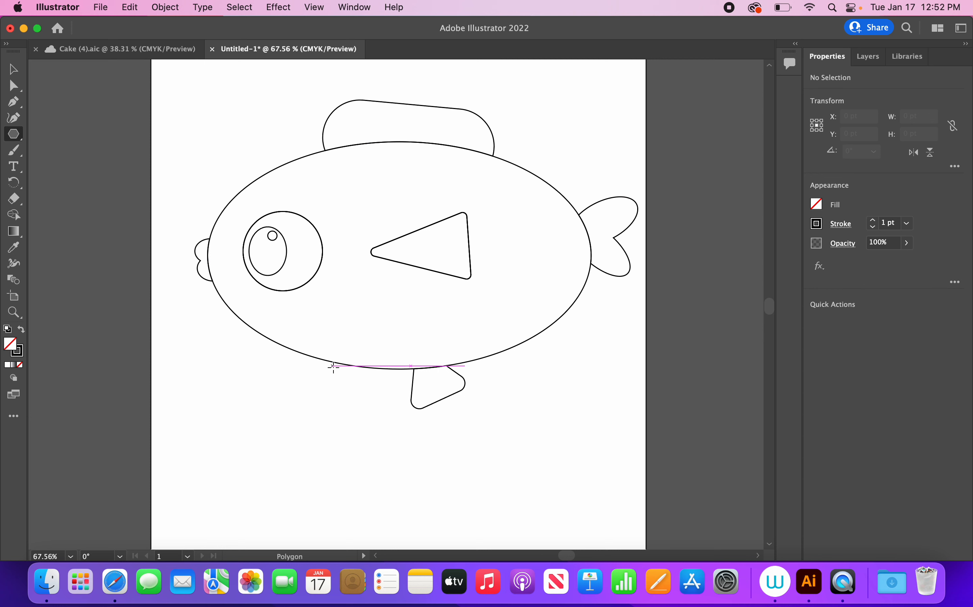
click(361, 359)
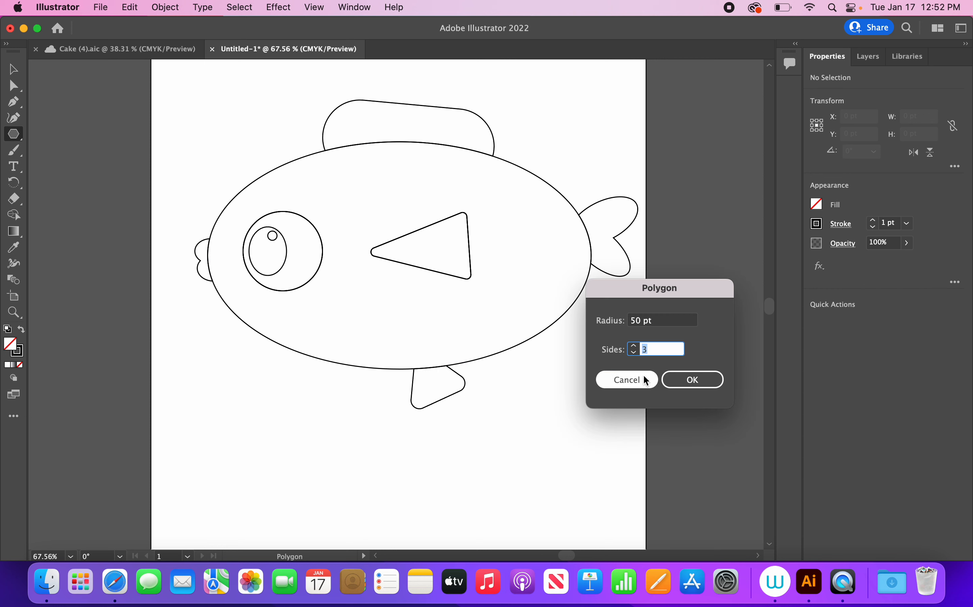
click(691, 382)
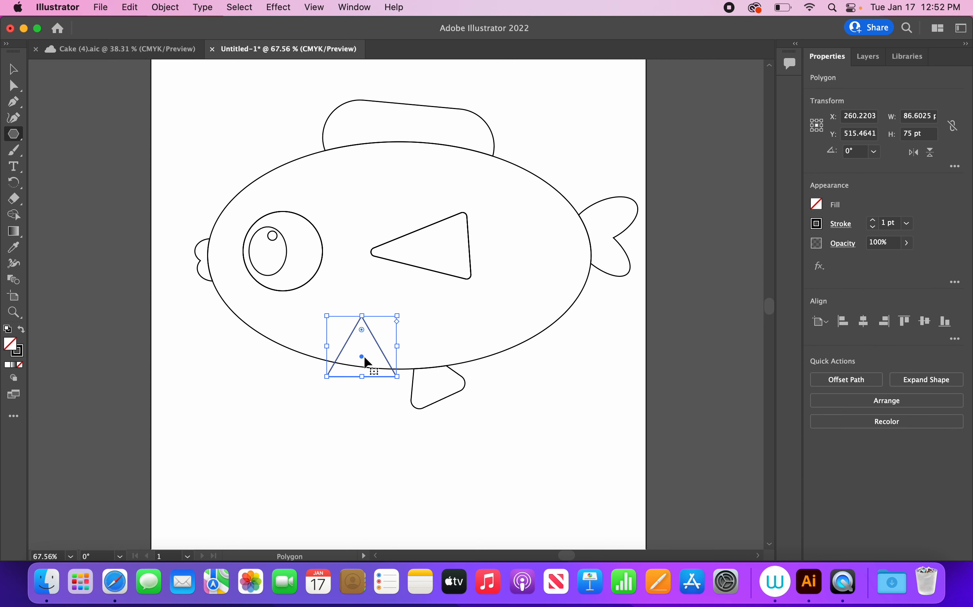
drag(363, 356, 367, 386)
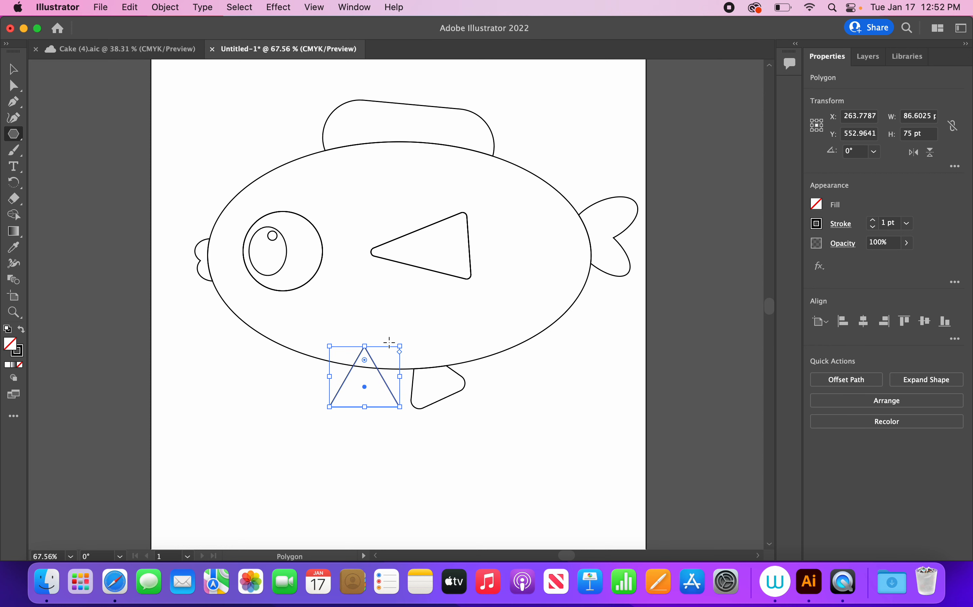
drag(389, 342, 365, 380)
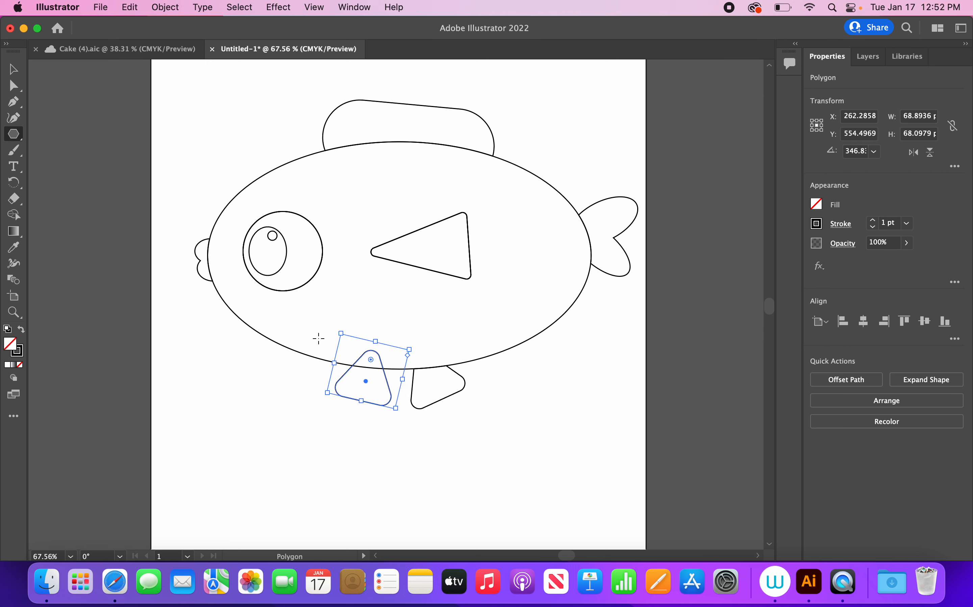
Select all the fish shapes and unite the new fin with its area overlapping the body using Shape Builder
click(14, 71)
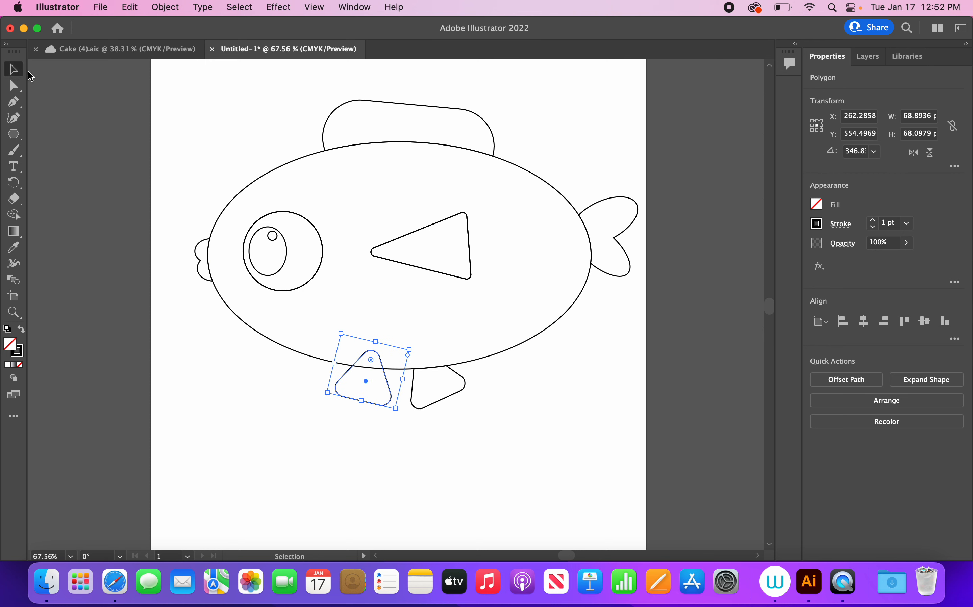
drag(200, 126, 621, 443)
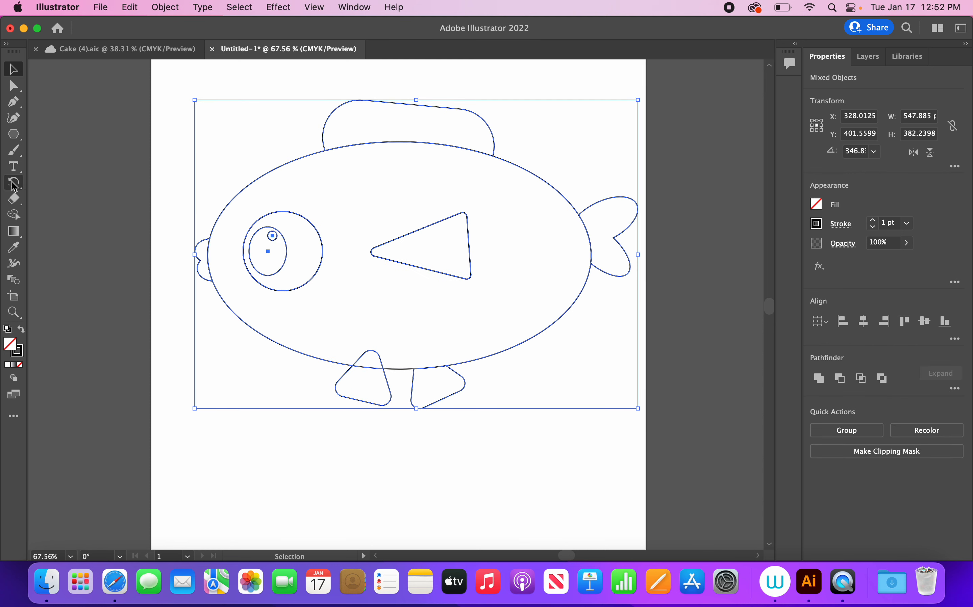
click(15, 220)
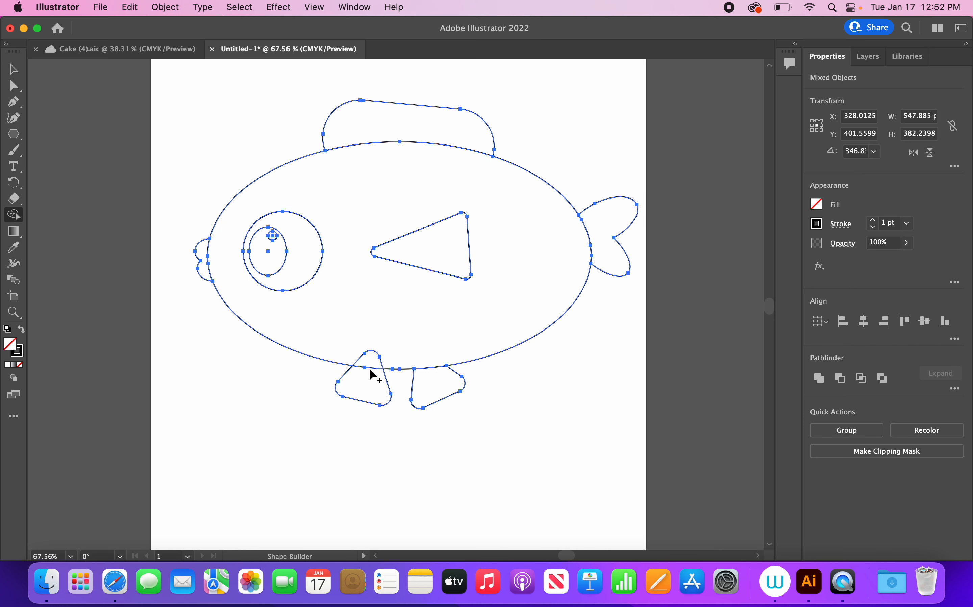
mouse_move(369, 373)
mouse_down()
mouse_move(370, 384)
mouse_move(337, 397)
mouse_up()
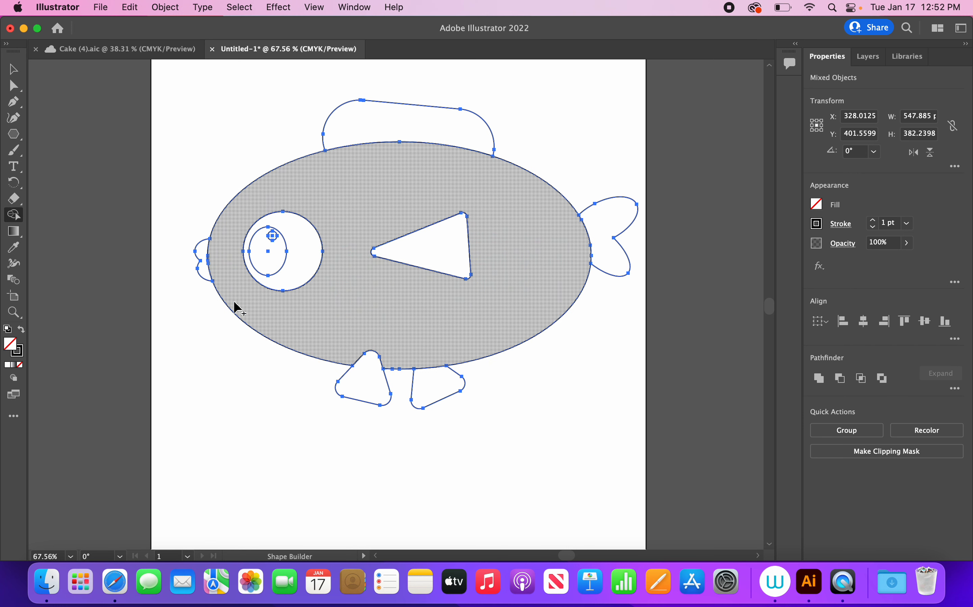
Fill only the top fin with an orange swatch, and leave nothing selected
click(15, 69)
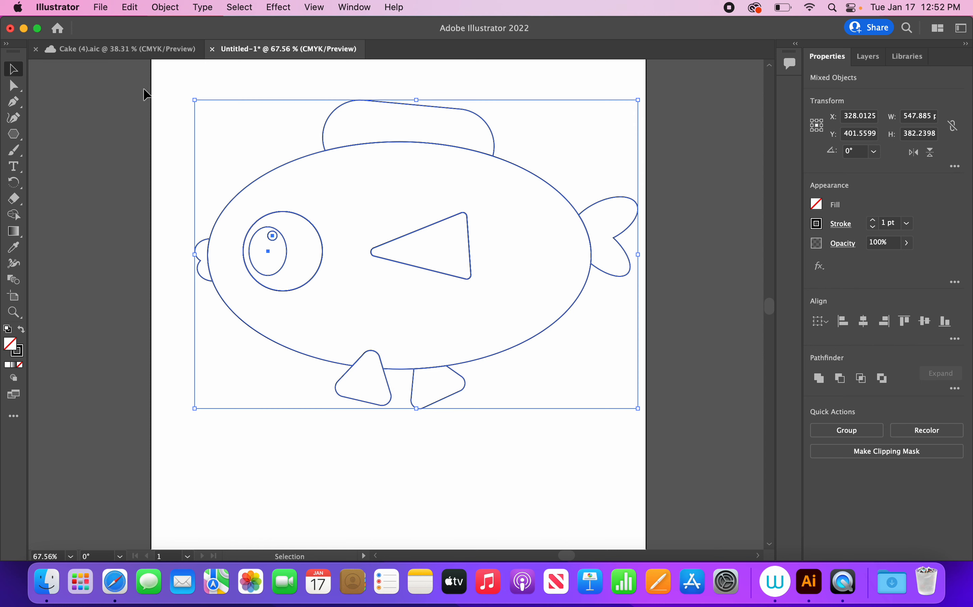
click(169, 86)
scroll(261, 192, down, 2)
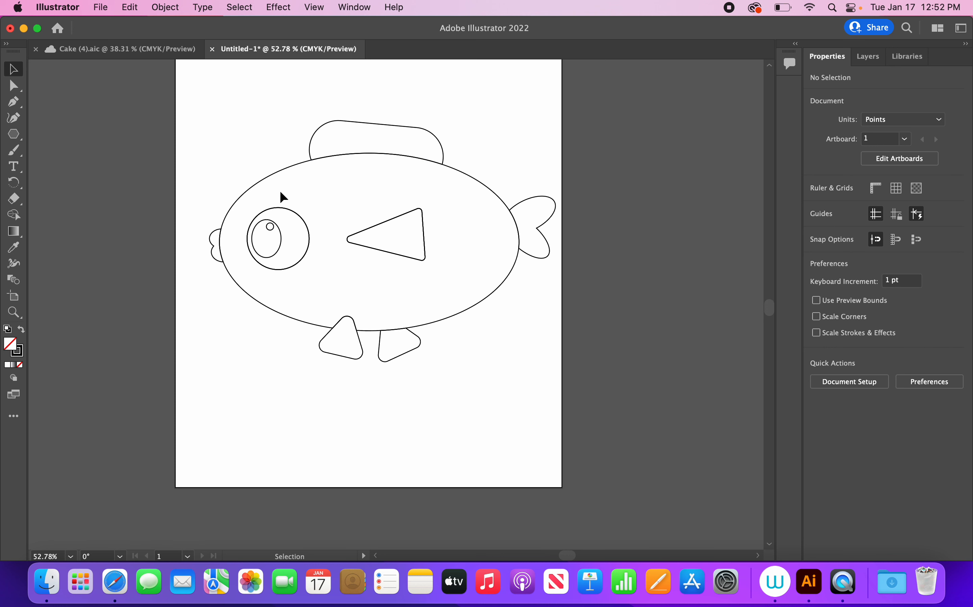
click(391, 133)
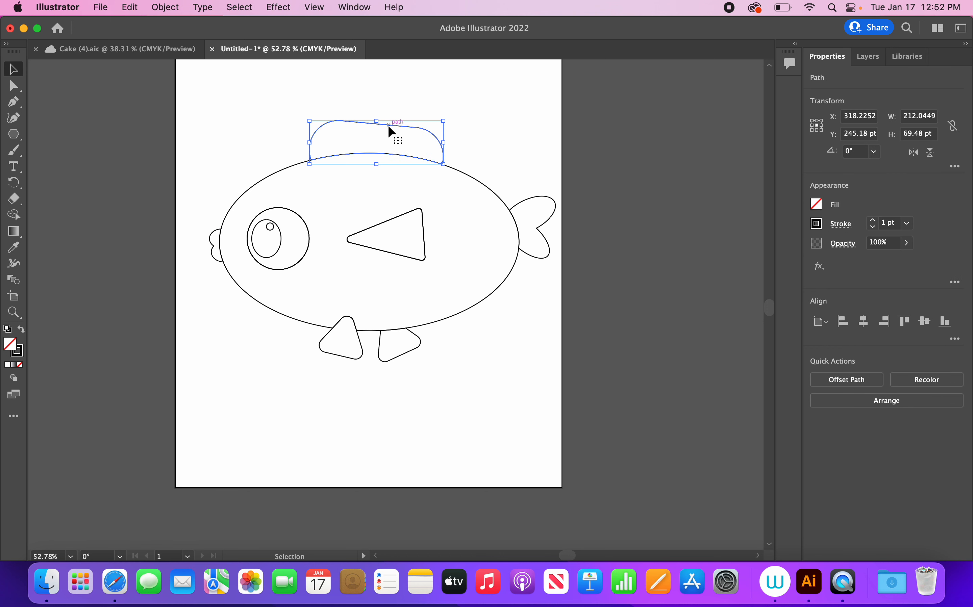
click(818, 205)
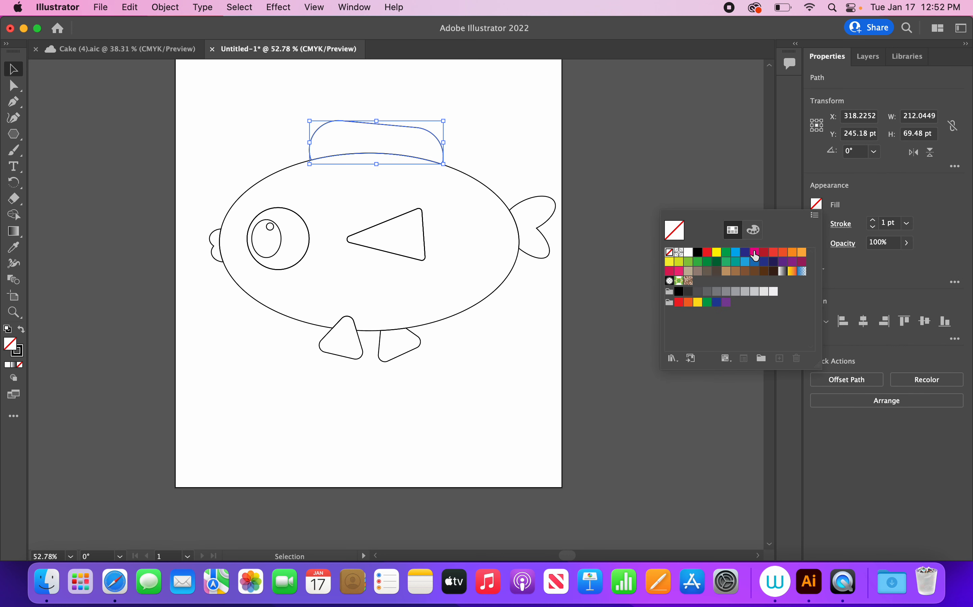
click(793, 252)
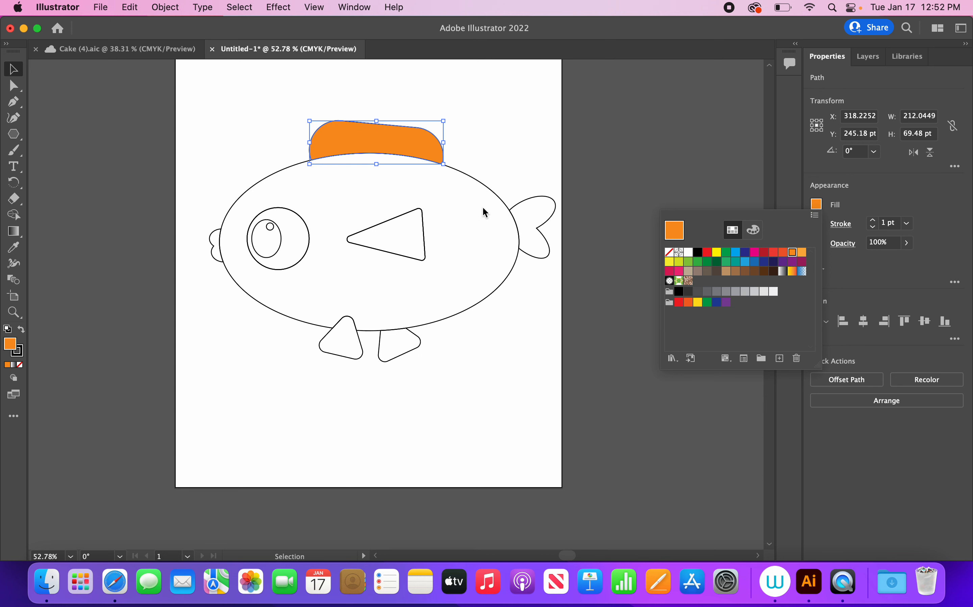
click(490, 193)
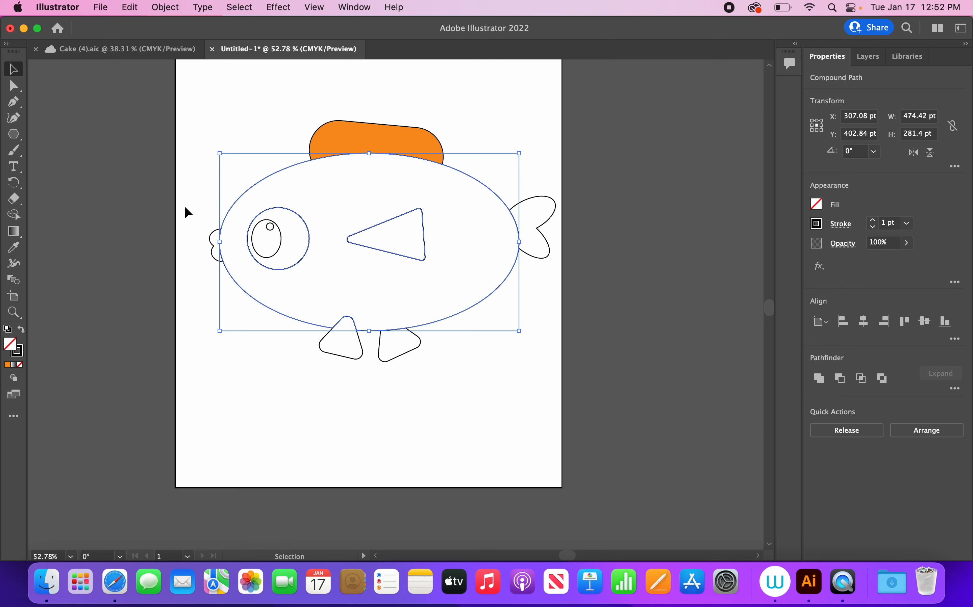
click(114, 165)
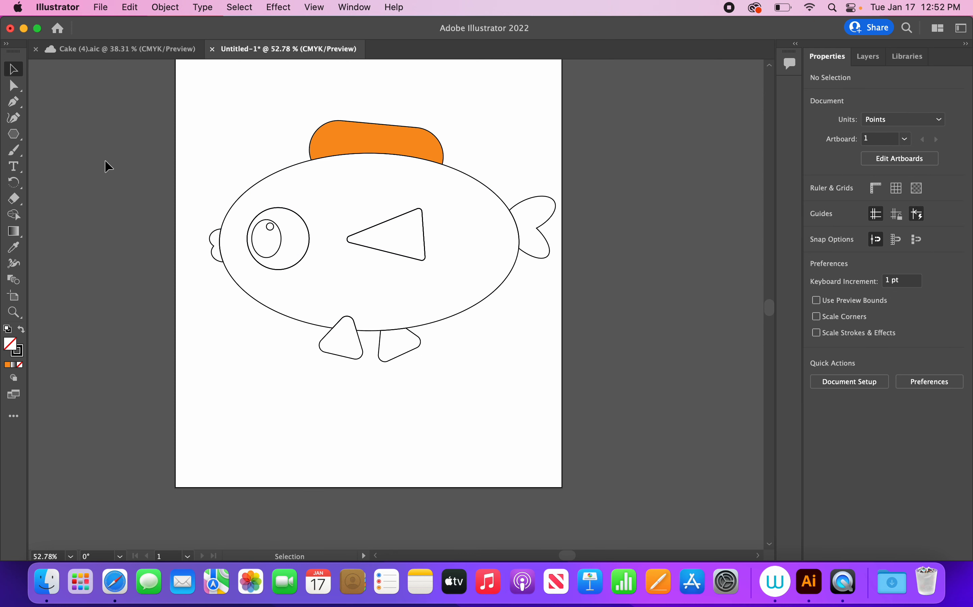
Draw four bubbles rising above the lips with the Ellipse tool, the lowest about 31 pt wide and the uppermost about 47 by 38 pt
click(14, 215)
drag(14, 134, 60, 149)
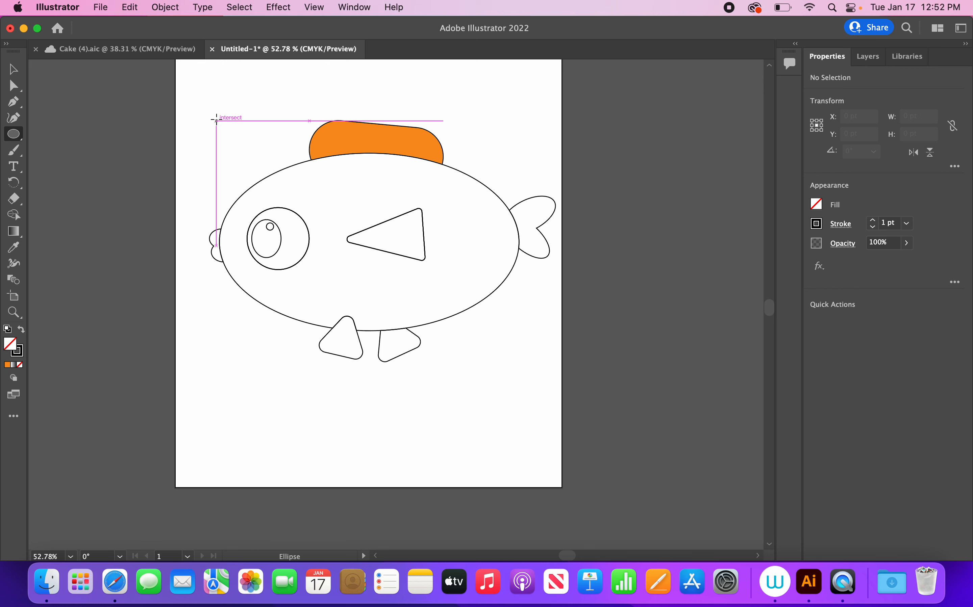
mouse_move(216, 120)
mouse_down()
mouse_move(248, 152)
mouse_move(216, 177)
mouse_move(211, 214)
mouse_up()
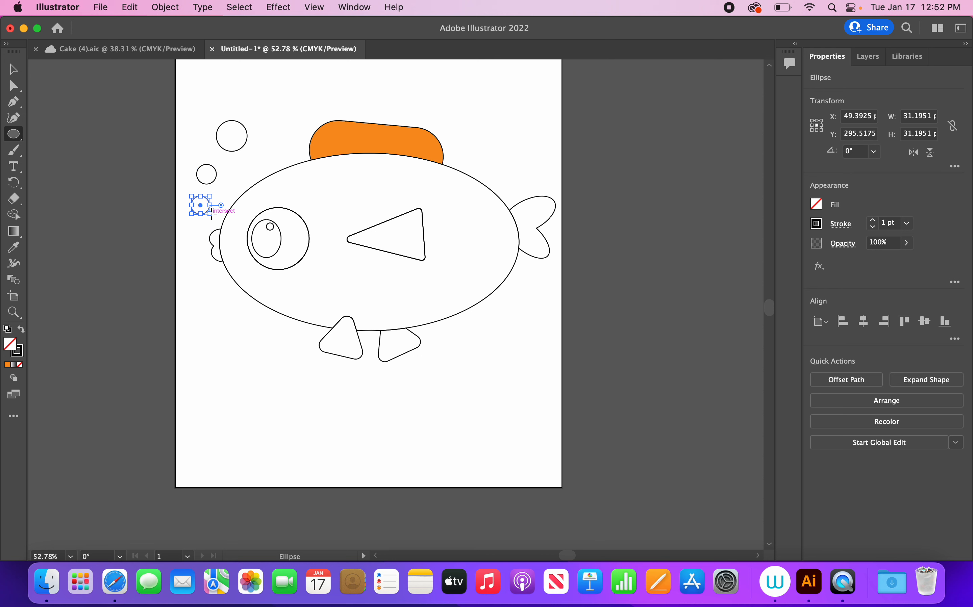
drag(187, 96, 217, 121)
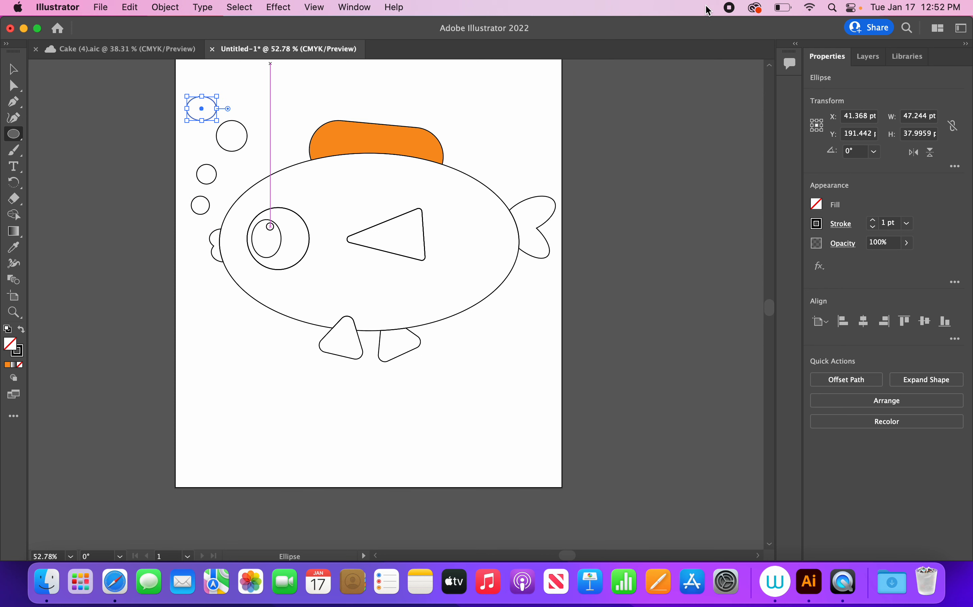